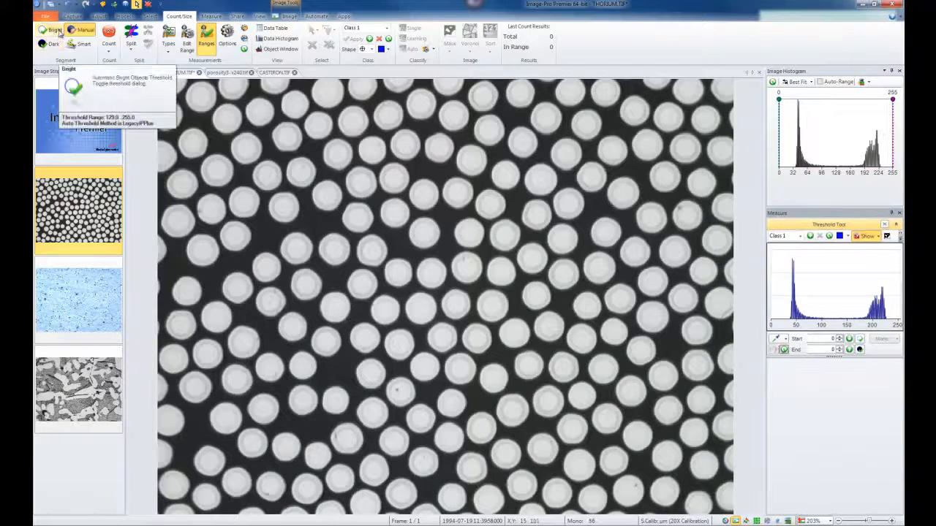
Apply the automatic bright-objects threshold to THORIUM.TIF and adjust the range manually, ending with a start level of 178
{"action": "left_click", "coordinate": [58, 32]}
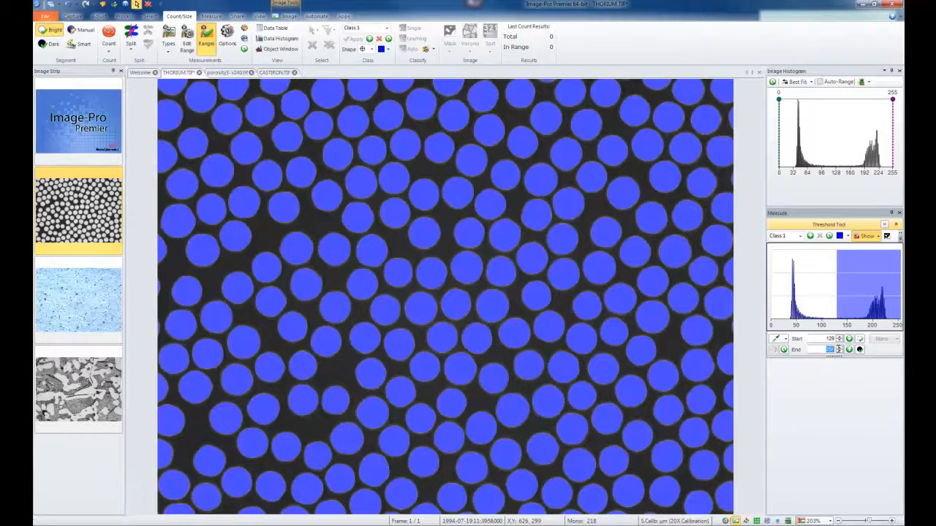
{"action": "double_click", "coordinate": [824, 338]}
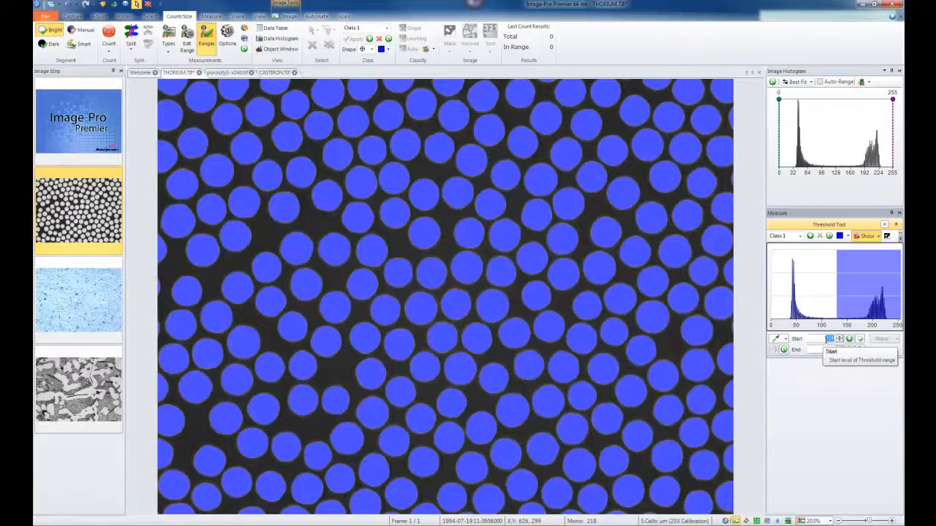
{"action": "left_click", "coordinate": [840, 339]}
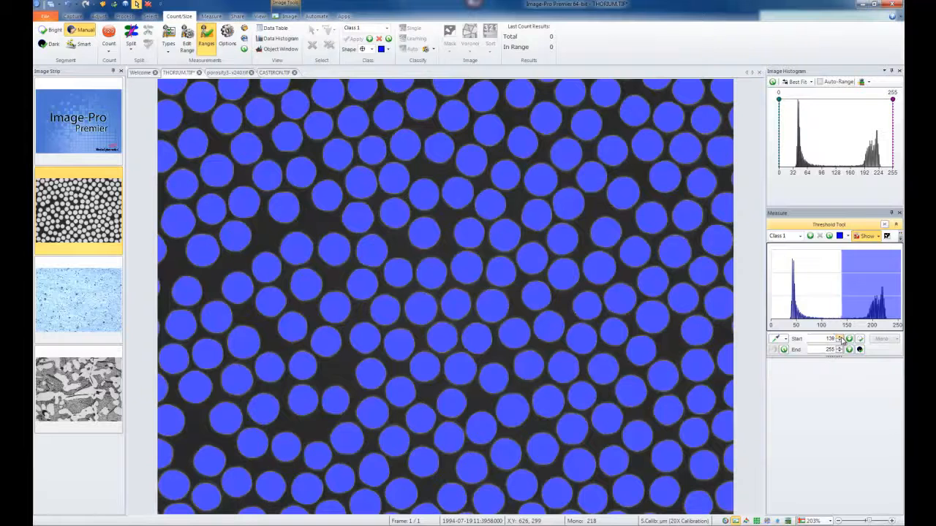
{"action": "left_click", "coordinate": [841, 339]}
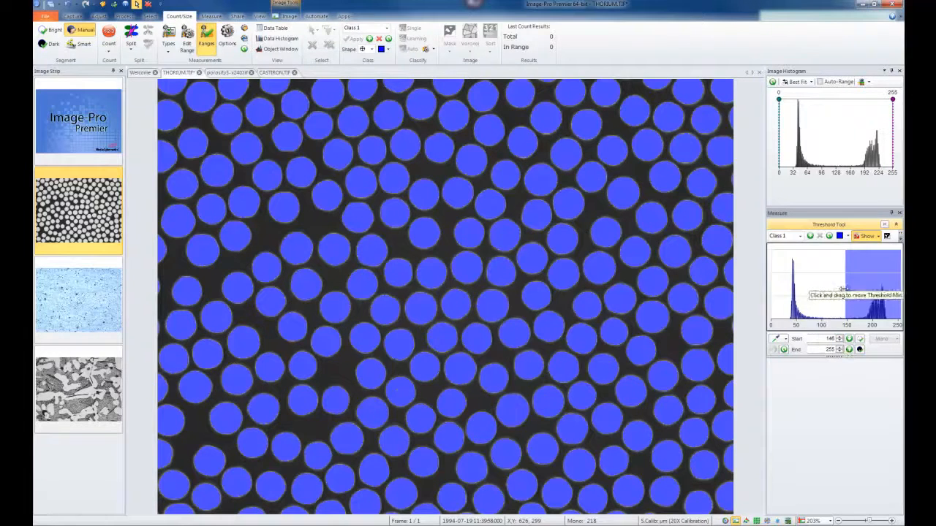
{"action": "mouse_move", "coordinate": [845, 285]}
{"action": "left_mouse_down"}
{"action": "mouse_move", "coordinate": [877, 283]}
{"action": "mouse_move", "coordinate": [838, 283]}
{"action": "left_mouse_up"}
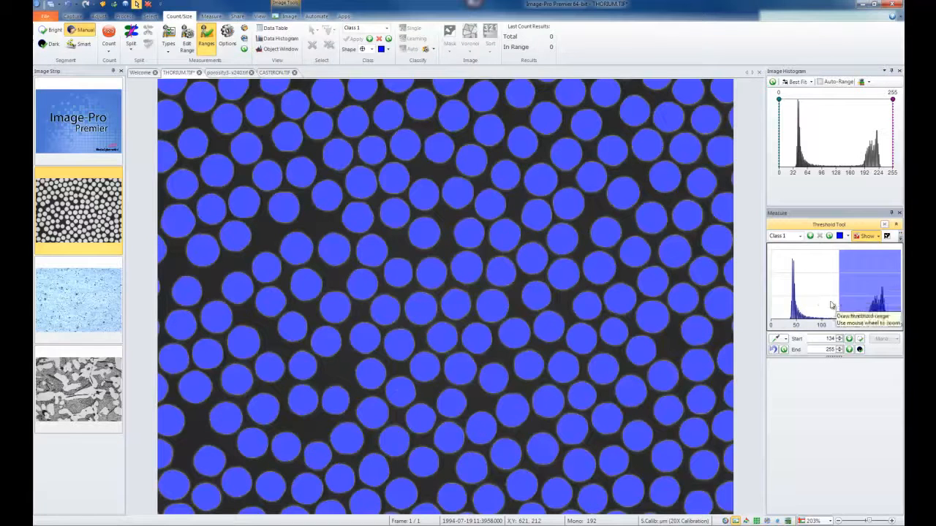
{"action": "left_click_drag", "start_coordinate": [838, 282], "coordinate": [862, 282]}
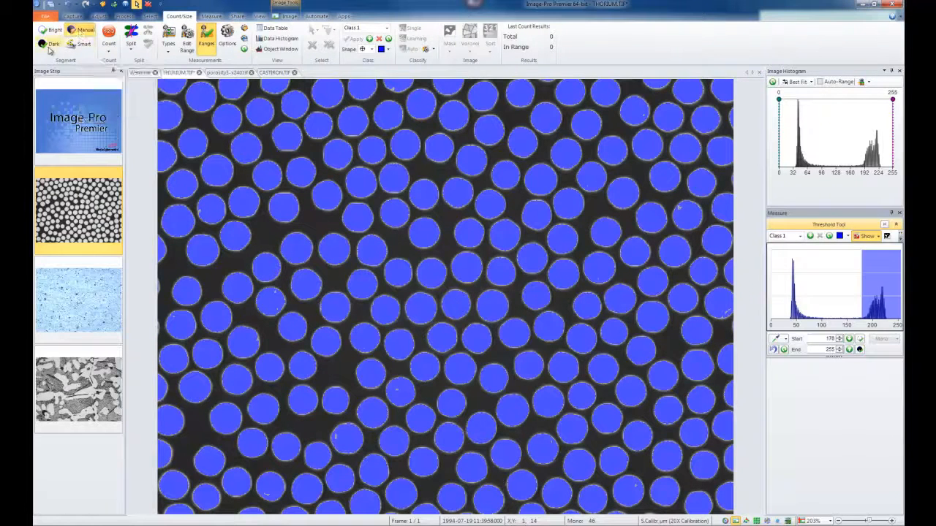
Apply the automatic dark-objects threshold, then try manual threshold ranges of 143–255, 71–183 and 87–111
{"action": "left_click", "coordinate": [51, 46]}
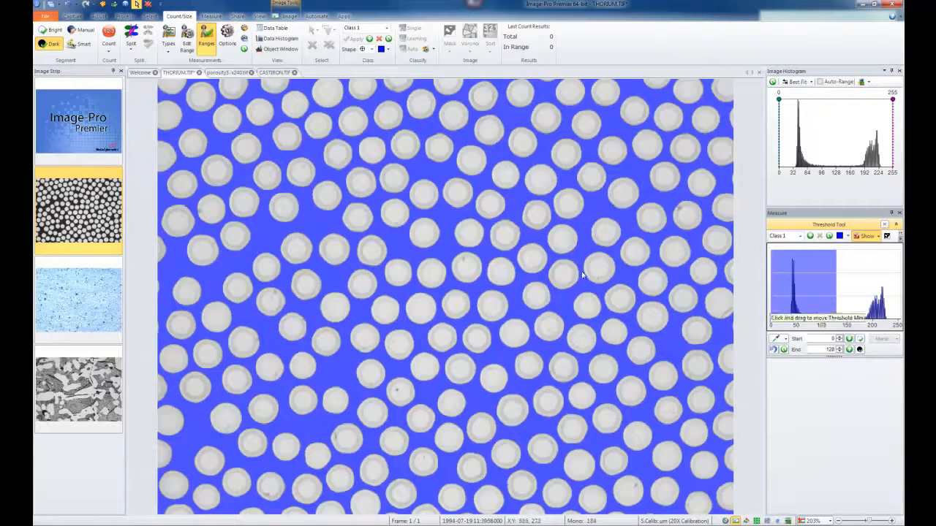
{"action": "left_click", "coordinate": [84, 32]}
{"action": "left_click_drag", "start_coordinate": [808, 298], "coordinate": [869, 286]}
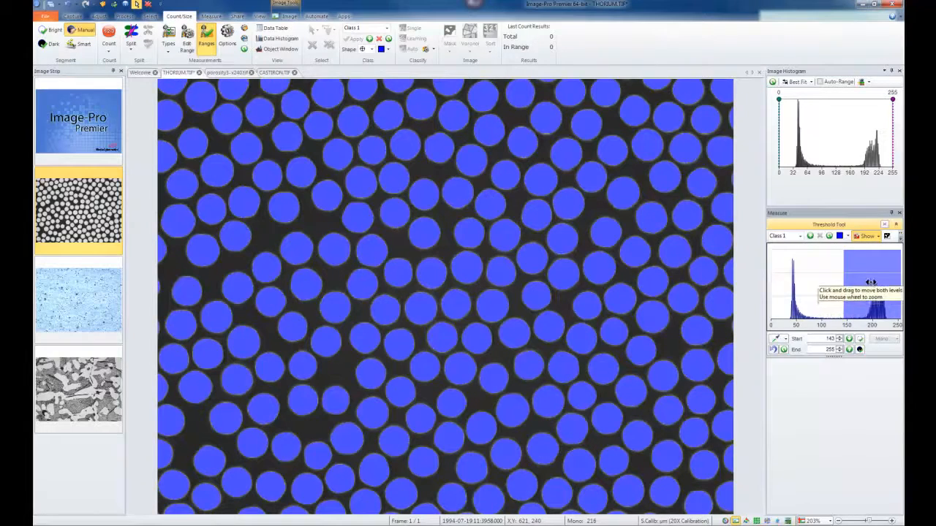
{"action": "left_click_drag", "start_coordinate": [864, 282], "coordinate": [836, 280]}
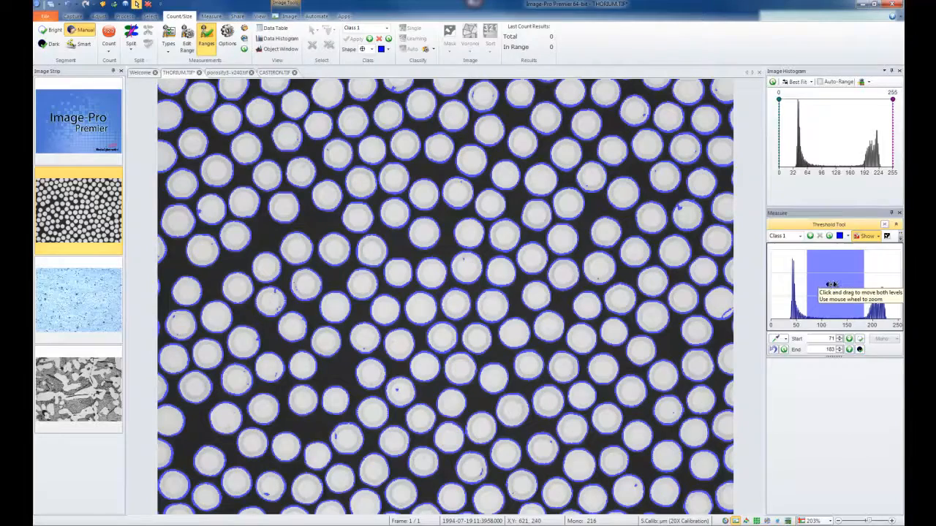
{"action": "mouse_move", "coordinate": [835, 283]}
{"action": "left_mouse_down"}
{"action": "mouse_move", "coordinate": [862, 283]}
{"action": "mouse_move", "coordinate": [825, 283]}
{"action": "left_mouse_up"}
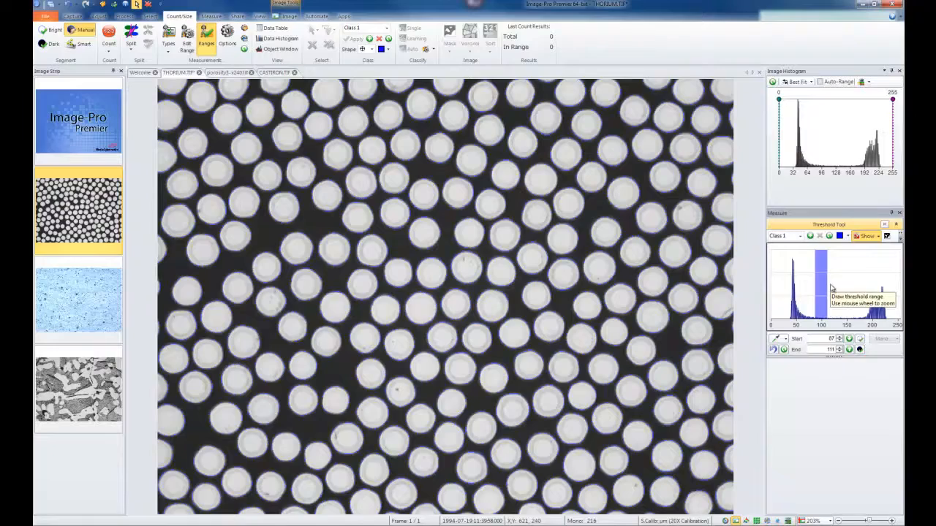
Set the threshold range to 125–240 over the bright peak and toggle the overlay preview to compare it with the image
{"action": "left_click_drag", "start_coordinate": [829, 286], "coordinate": [892, 286]}
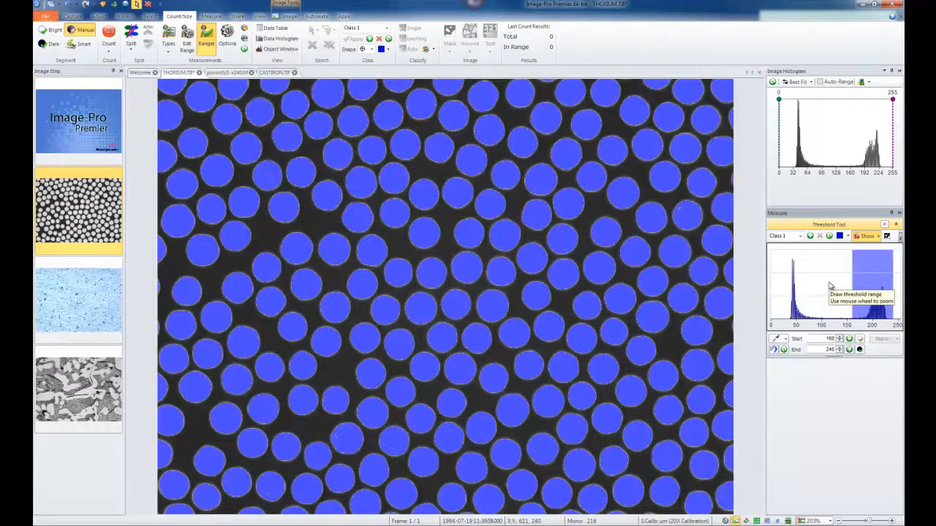
{"action": "left_click_drag", "start_coordinate": [852, 282], "coordinate": [834, 282]}
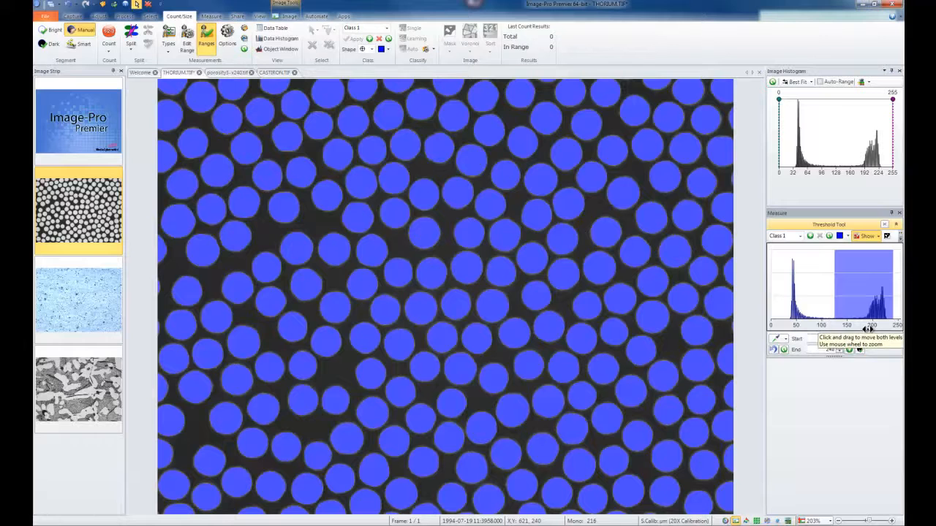
{"action": "left_click", "coordinate": [862, 240]}
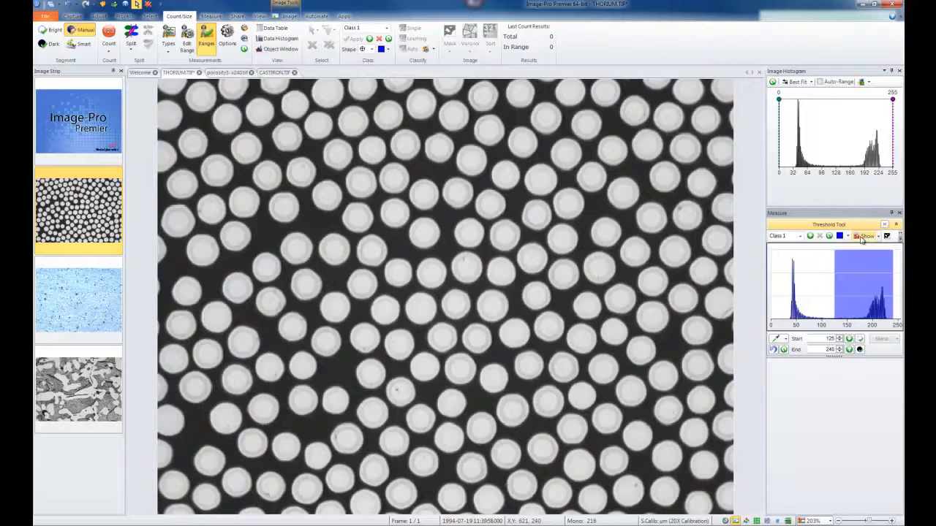
{"action": "left_click", "coordinate": [862, 240]}
{"action": "left_click", "coordinate": [862, 241]}
{"action": "left_click", "coordinate": [861, 240]}
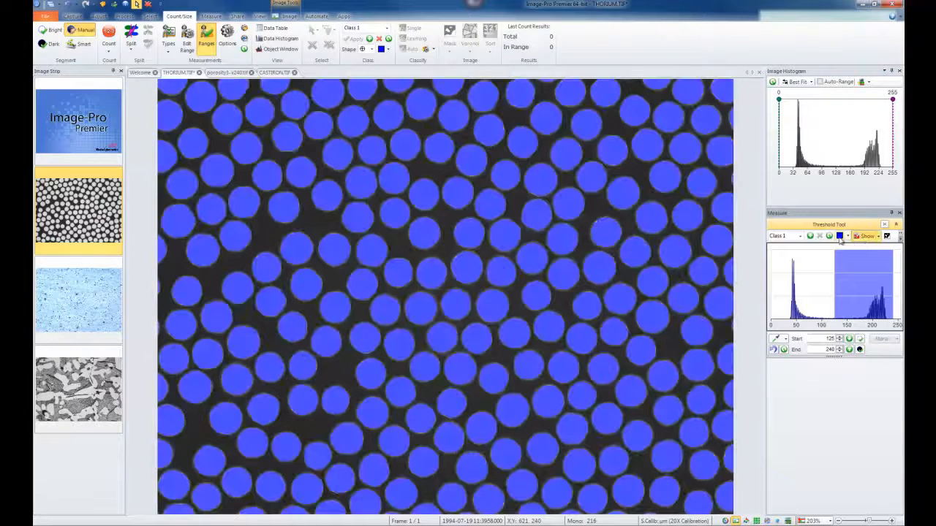
Change the Class 1 overlay color to standard green after trying a light pink, and count the thresholded objects
{"action": "left_click", "coordinate": [849, 237]}
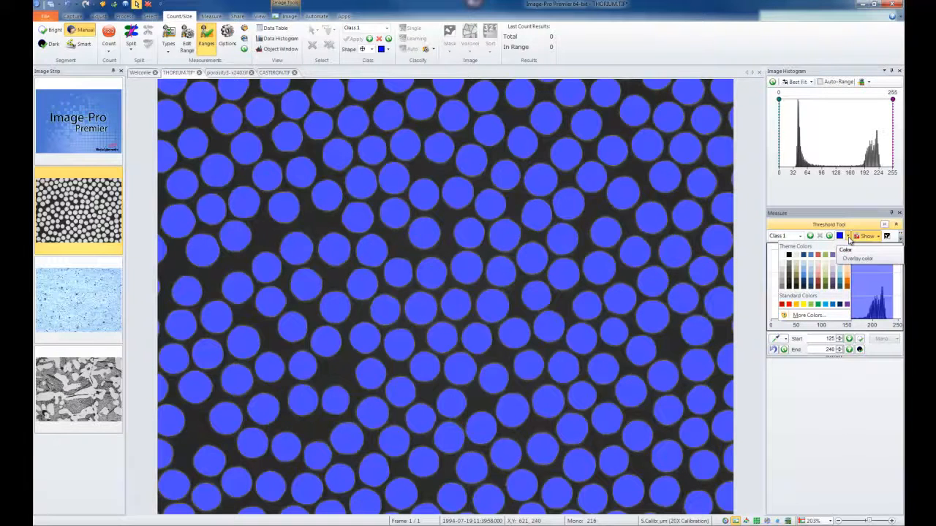
{"action": "left_click", "coordinate": [819, 274]}
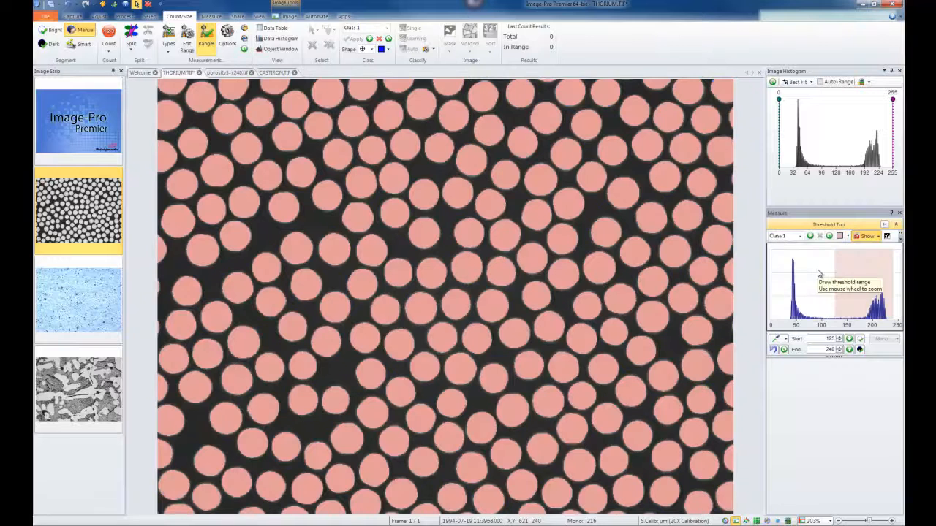
{"action": "left_click", "coordinate": [849, 237]}
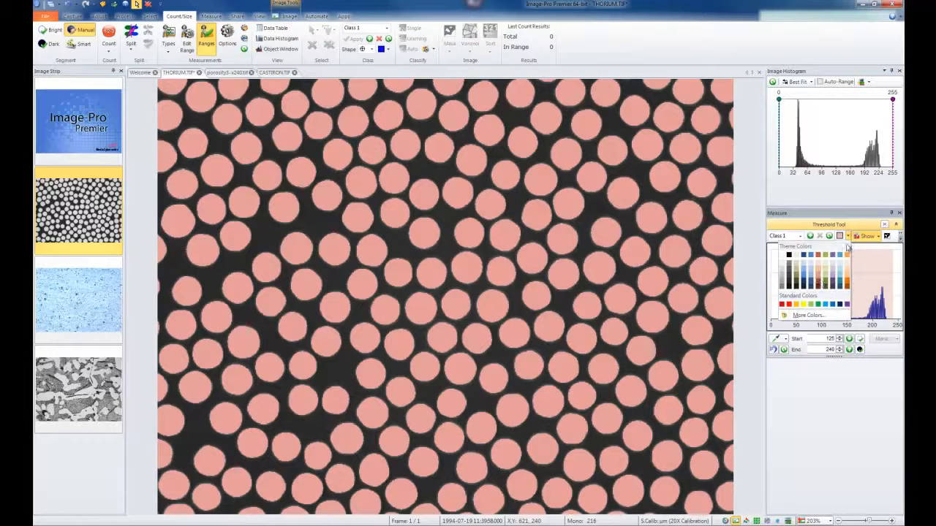
{"action": "left_click", "coordinate": [817, 304]}
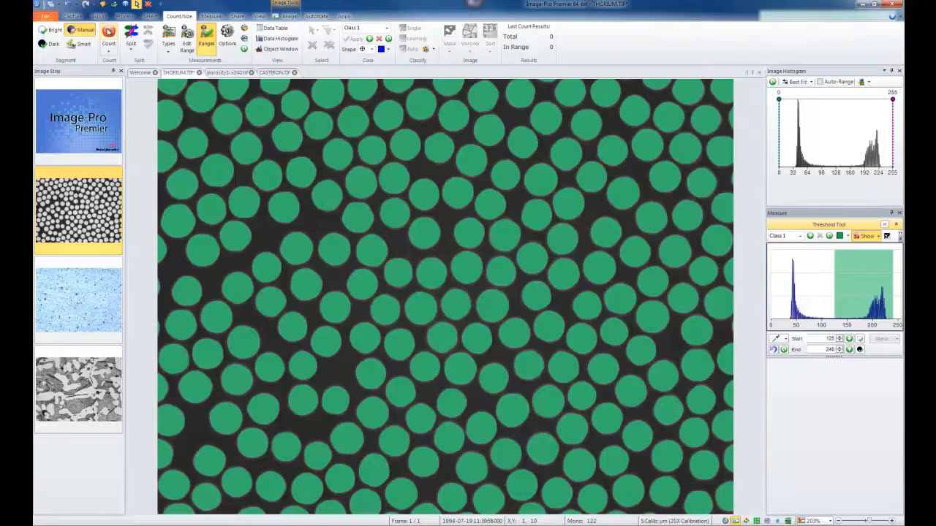
{"action": "left_click", "coordinate": [109, 31]}
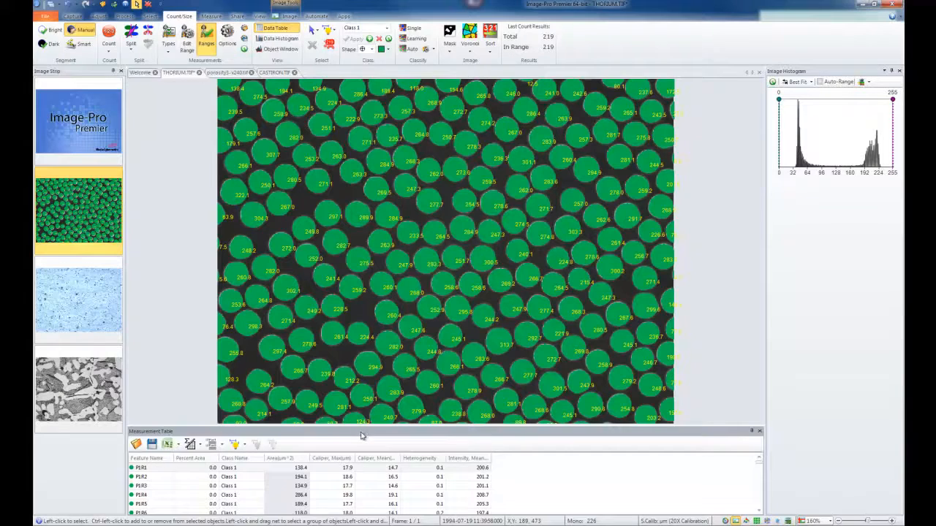
Dock the measurement table vertically beside the image, narrow it, and auto-hide the image strip
{"action": "left_click_drag", "start_coordinate": [365, 435], "coordinate": [61, 298]}
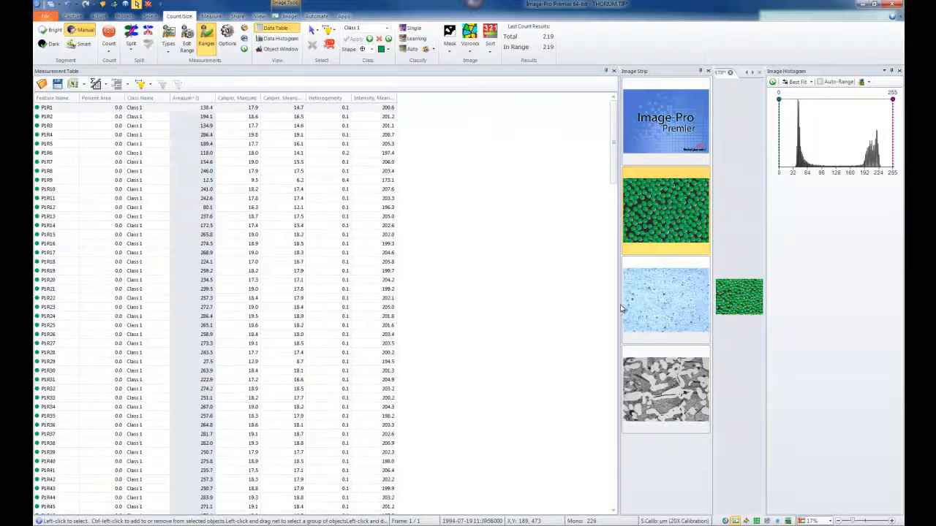
{"action": "left_click_drag", "start_coordinate": [618, 301], "coordinate": [346, 295]}
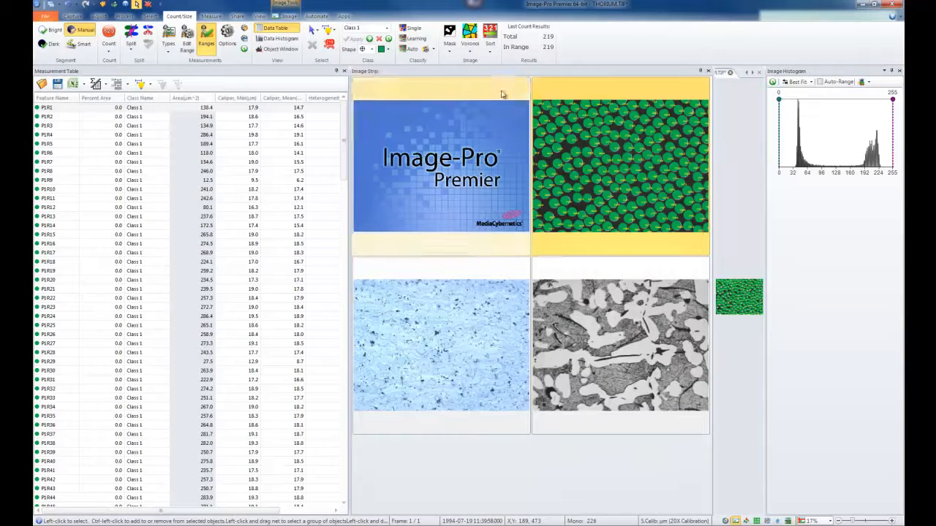
{"action": "double_click", "coordinate": [671, 86]}
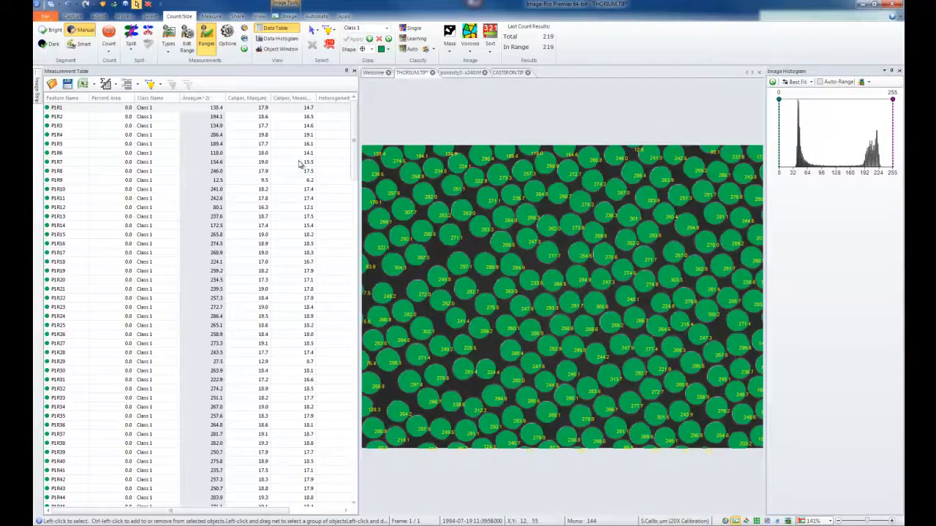
Filter the available measurement types to Regions and clear all the currently selected measurements
{"action": "left_click", "coordinate": [170, 56]}
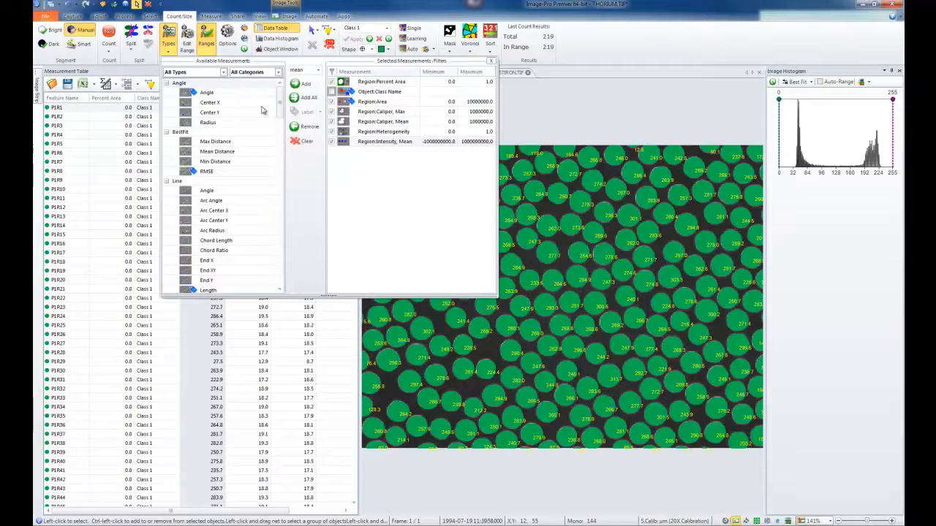
{"action": "mouse_move", "coordinate": [280, 104]}
{"action": "left_mouse_down"}
{"action": "mouse_move", "coordinate": [275, 270]}
{"action": "mouse_move", "coordinate": [274, 89]}
{"action": "left_mouse_up"}
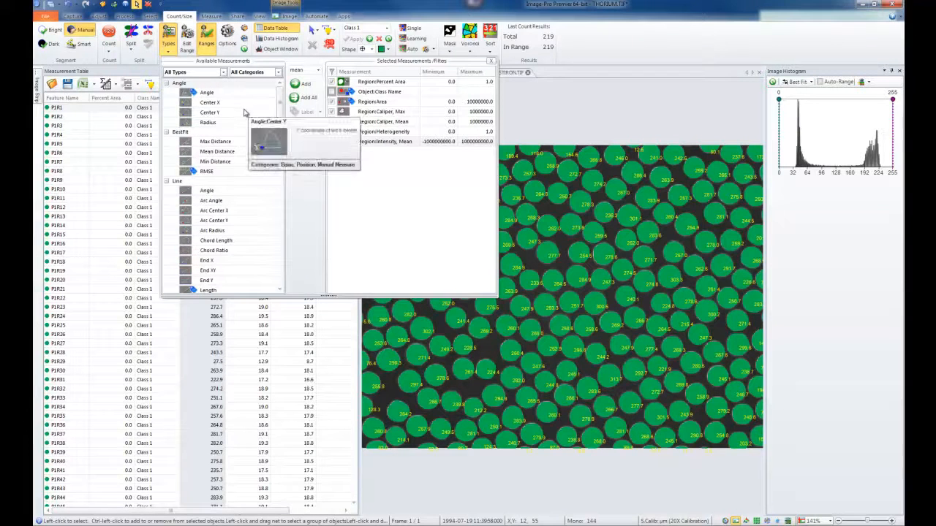
{"action": "left_click", "coordinate": [223, 72]}
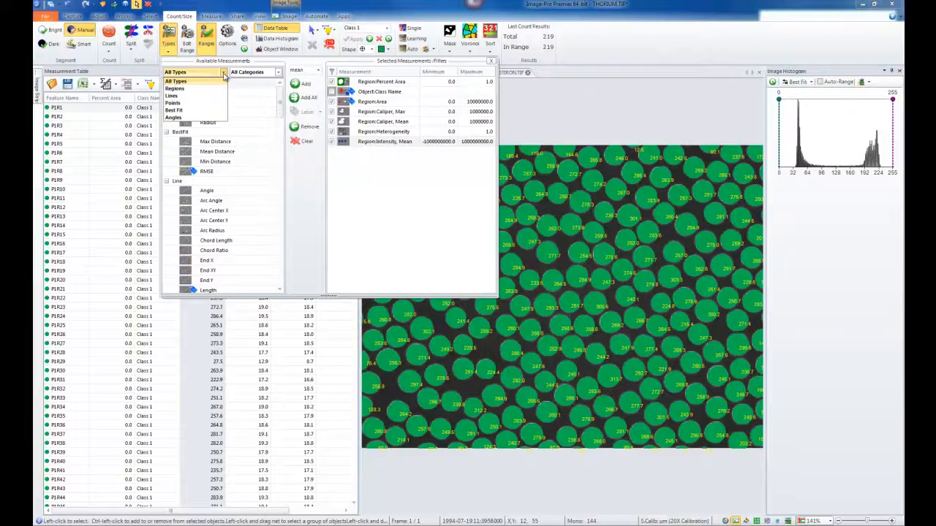
{"action": "left_click", "coordinate": [185, 90]}
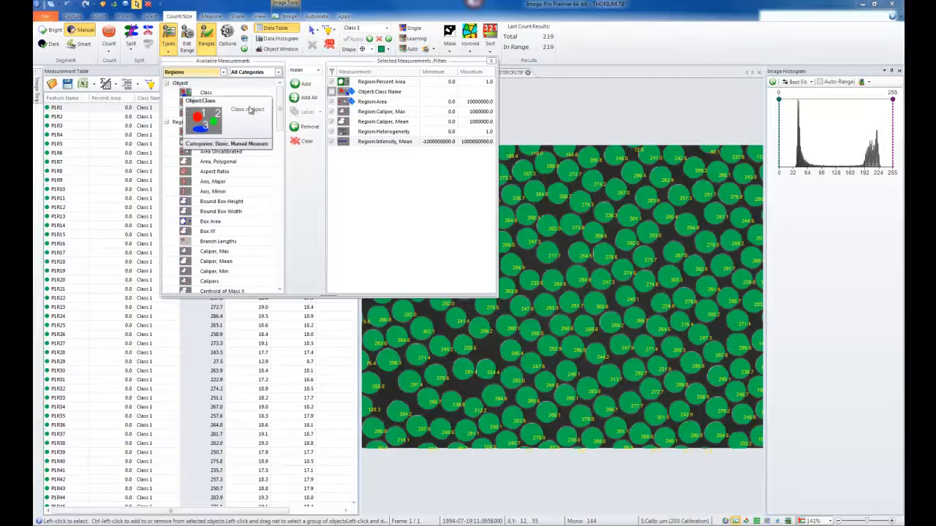
{"action": "scroll", "coordinate": [283, 111], "scroll_direction": "down", "scroll_amount": 2}
{"action": "scroll", "coordinate": [282, 109], "scroll_direction": "up", "scroll_amount": 2}
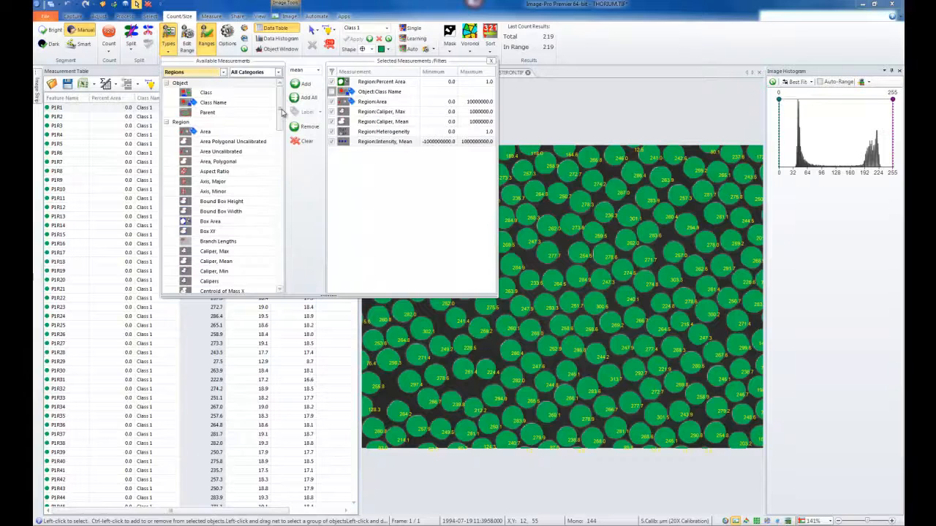
{"action": "left_click", "coordinate": [308, 142]}
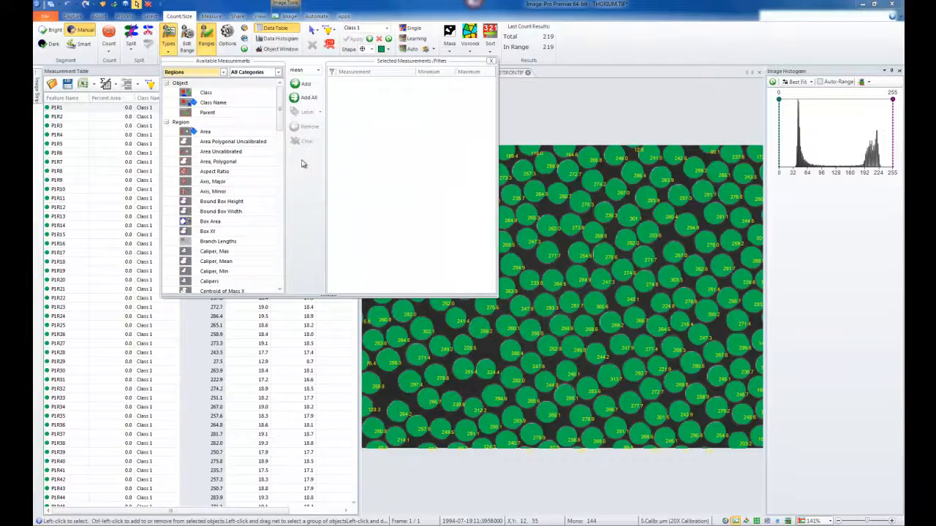
Add the object Class Name and the region Area to the selected measurements
{"action": "left_click", "coordinate": [214, 104]}
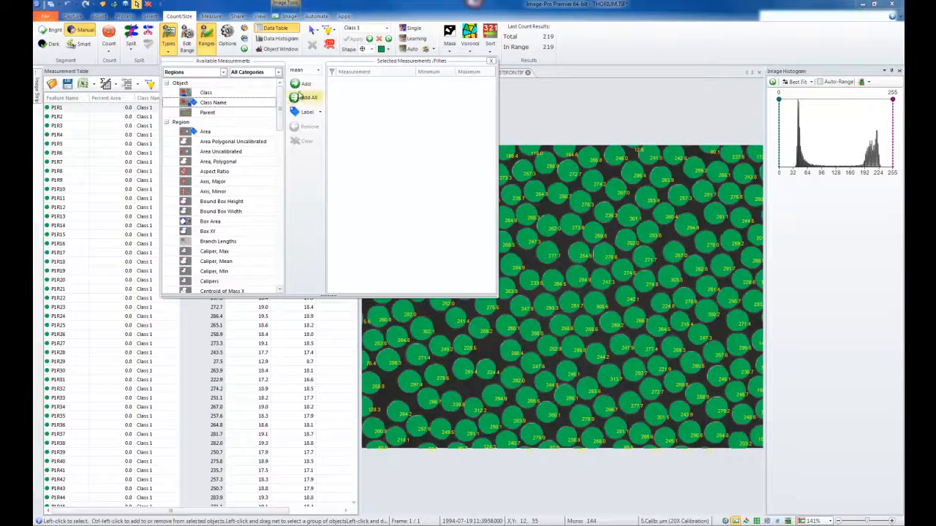
{"action": "left_click", "coordinate": [300, 86]}
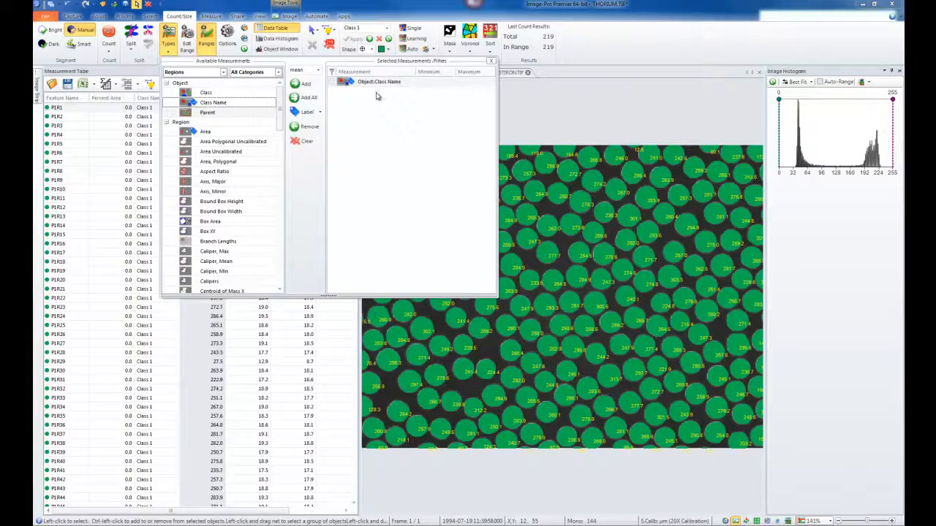
{"action": "left_click", "coordinate": [223, 132]}
{"action": "left_click", "coordinate": [306, 84]}
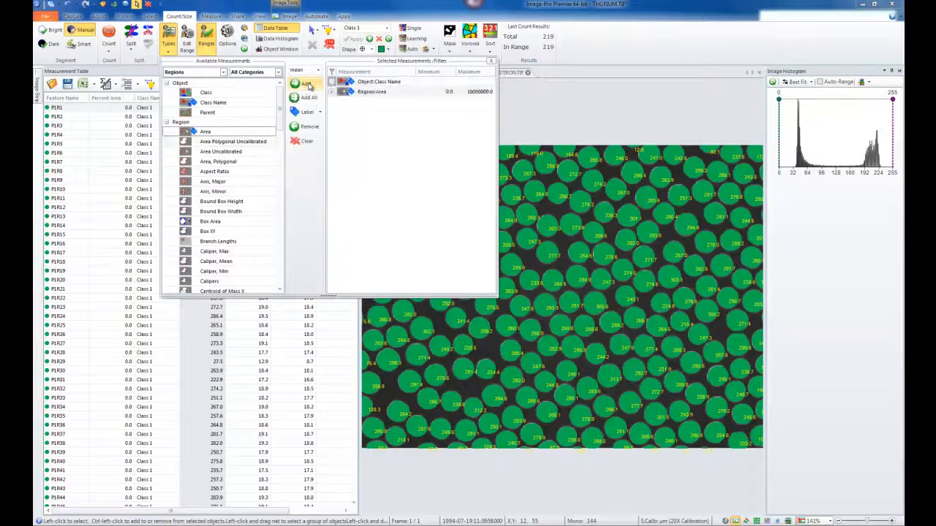
Add the region measurements Aspect Ratio, Caliper, Mean and Intensity, Mean to the selected measurements
{"action": "scroll", "coordinate": [216, 109], "scroll_direction": "down", "scroll_amount": 3}
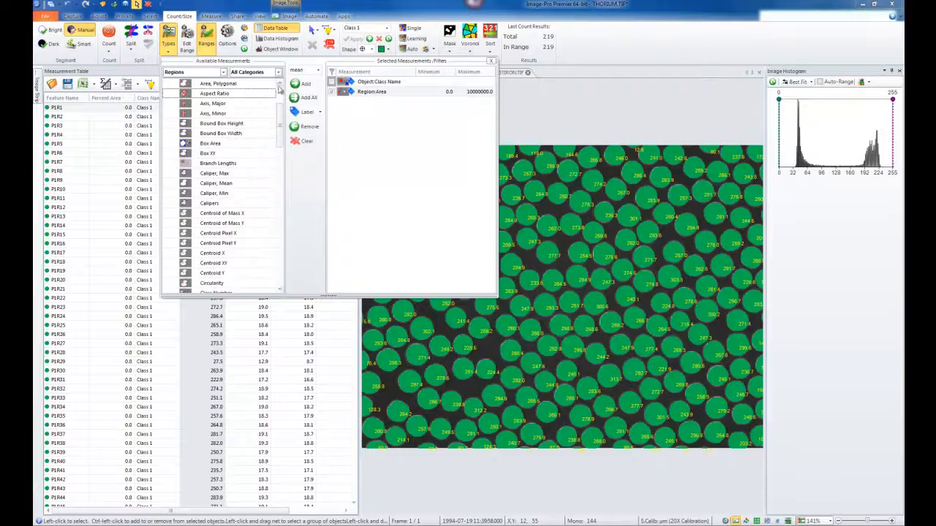
{"action": "left_click", "coordinate": [305, 83]}
{"action": "left_click", "coordinate": [231, 184]}
{"action": "left_click", "coordinate": [303, 83]}
{"action": "left_click_drag", "start_coordinate": [282, 134], "coordinate": [277, 227]}
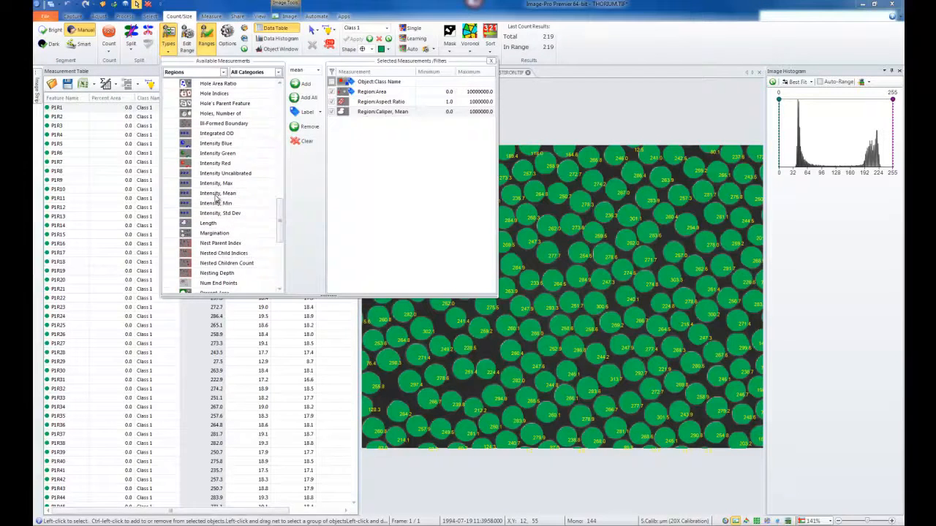
{"action": "left_click", "coordinate": [315, 84]}
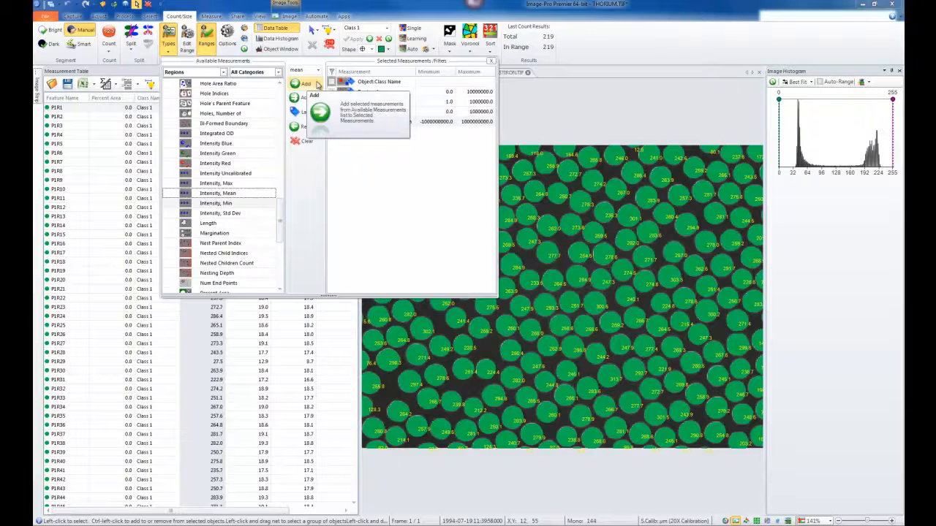
{"action": "left_click_drag", "start_coordinate": [283, 206], "coordinate": [281, 254]}
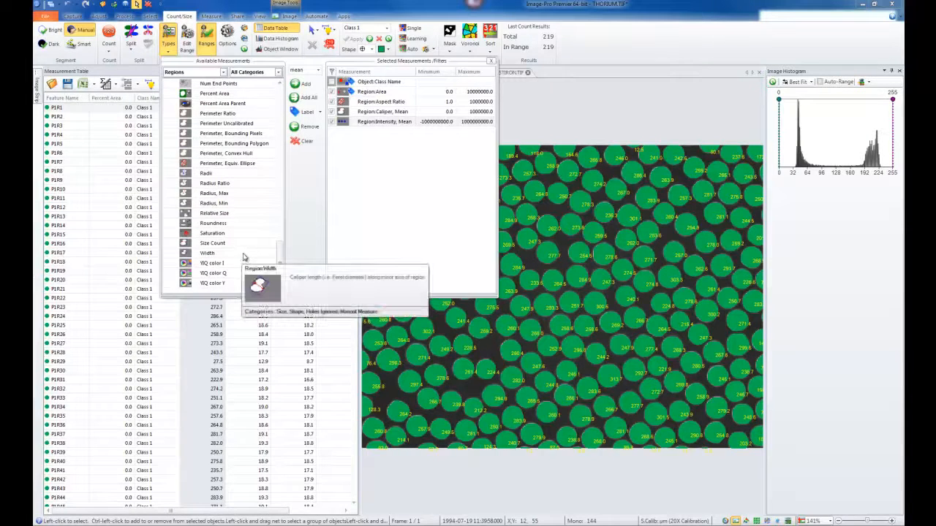
Add the region measurement Percent Area to the selected measurements and close the measurement selection
{"action": "scroll", "coordinate": [278, 249], "scroll_direction": "up", "scroll_amount": 1}
{"action": "scroll", "coordinate": [278, 249], "scroll_direction": "up", "scroll_amount": 5}
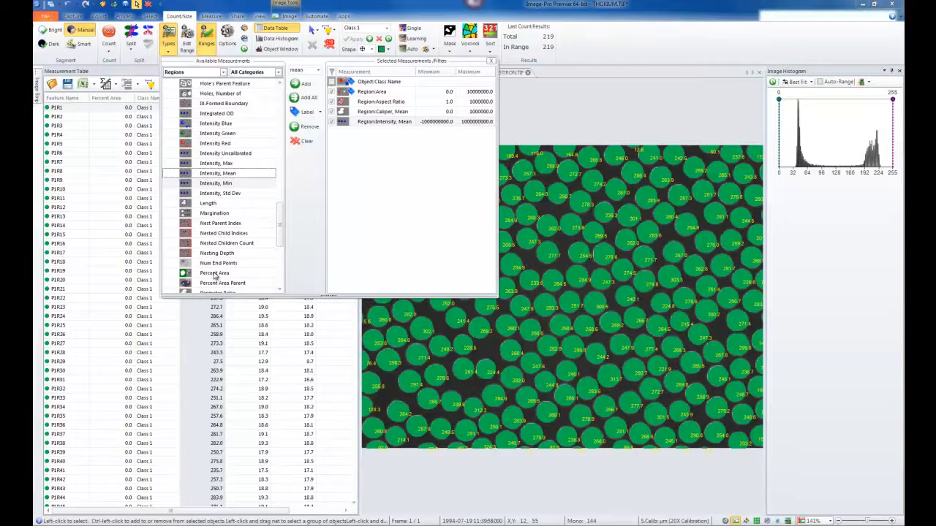
{"action": "left_click", "coordinate": [215, 274]}
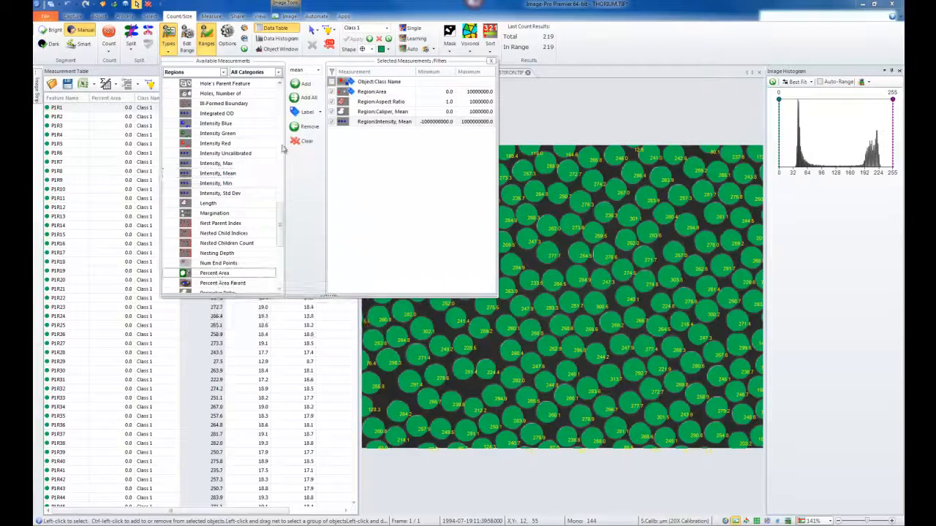
{"action": "left_click", "coordinate": [303, 86]}
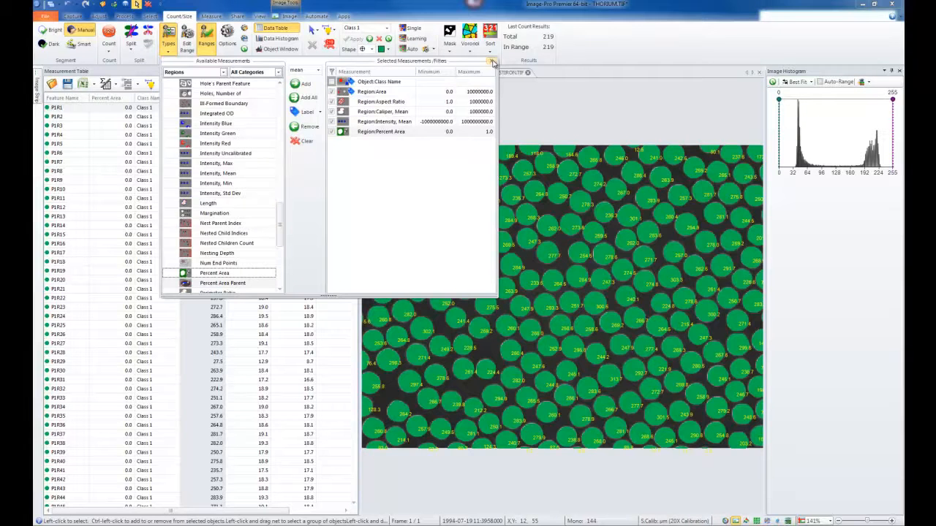
{"action": "left_click", "coordinate": [531, 100]}
Select a particle in the image and several table rows, including P1R18, P1R26, P1R32 and P1R13, to match measurements with objects
{"action": "left_click", "coordinate": [529, 151]}
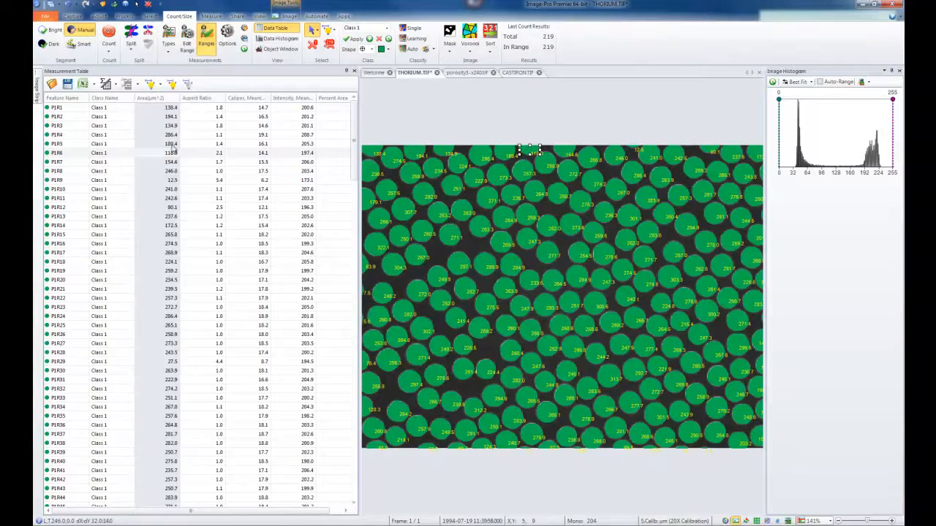
{"action": "left_click", "coordinate": [66, 116]}
{"action": "left_click", "coordinate": [67, 163]}
{"action": "left_click", "coordinate": [65, 261]}
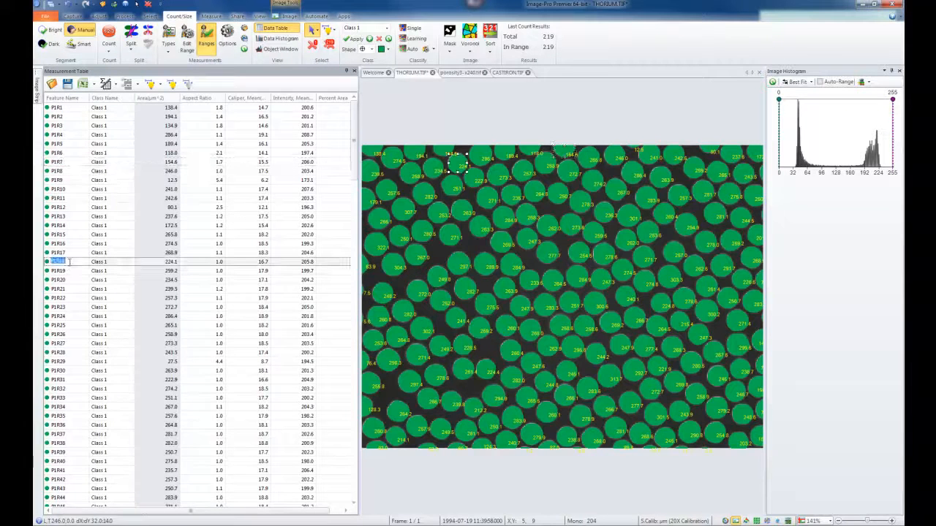
{"action": "left_click", "coordinate": [72, 334]}
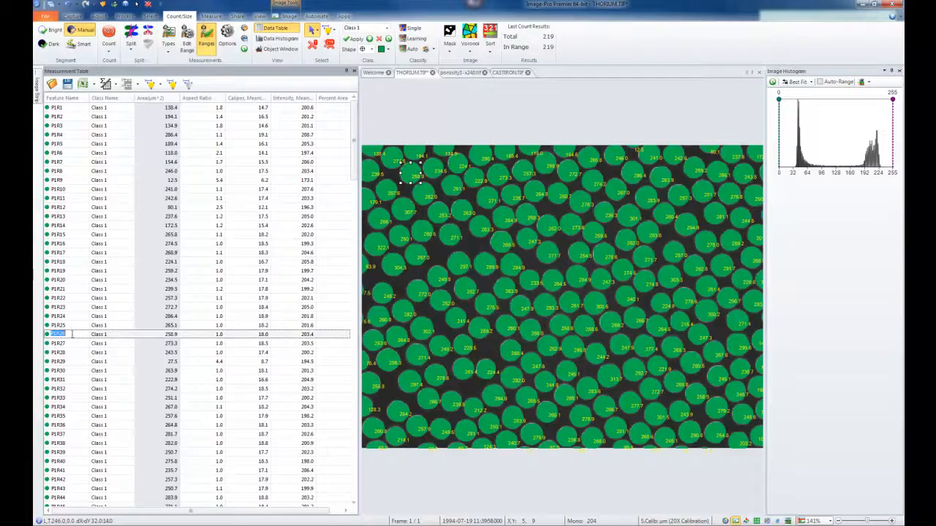
{"action": "left_click", "coordinate": [69, 390]}
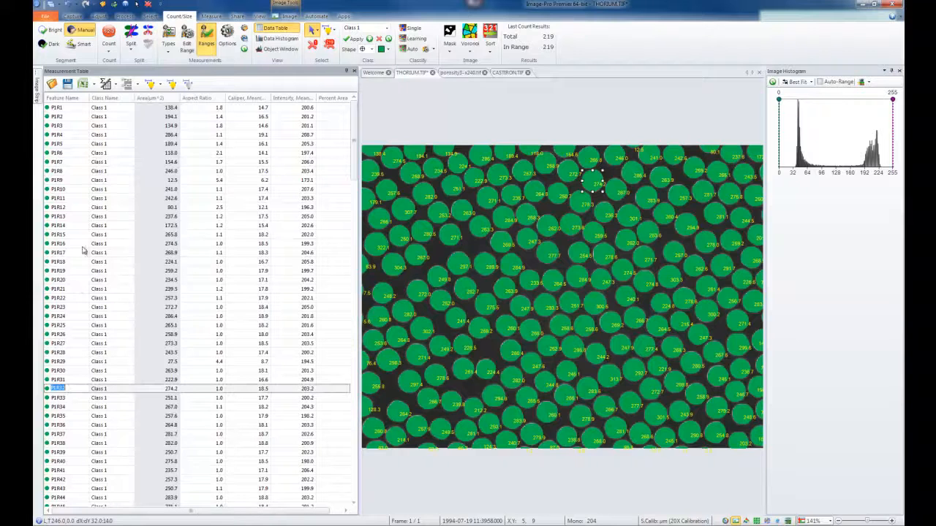
{"action": "left_click", "coordinate": [81, 216]}
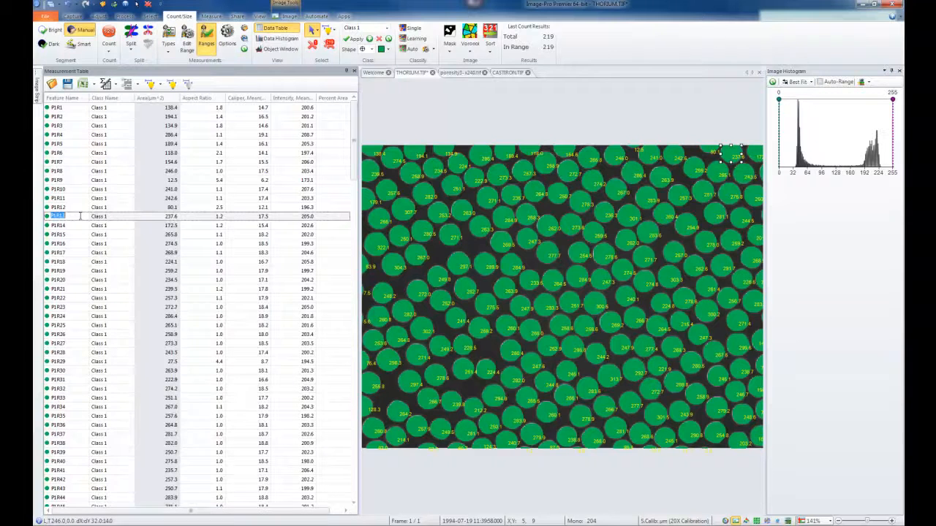
Show the Object Window, widen it so all measurement values fit, and enlarge its object preview
{"action": "left_click", "coordinate": [272, 48]}
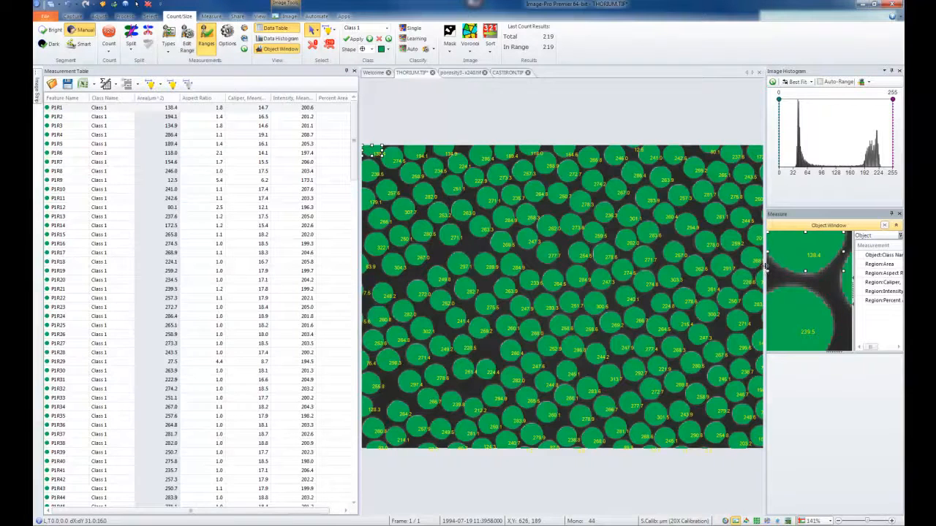
{"action": "left_click_drag", "start_coordinate": [706, 260], "coordinate": [705, 259]}
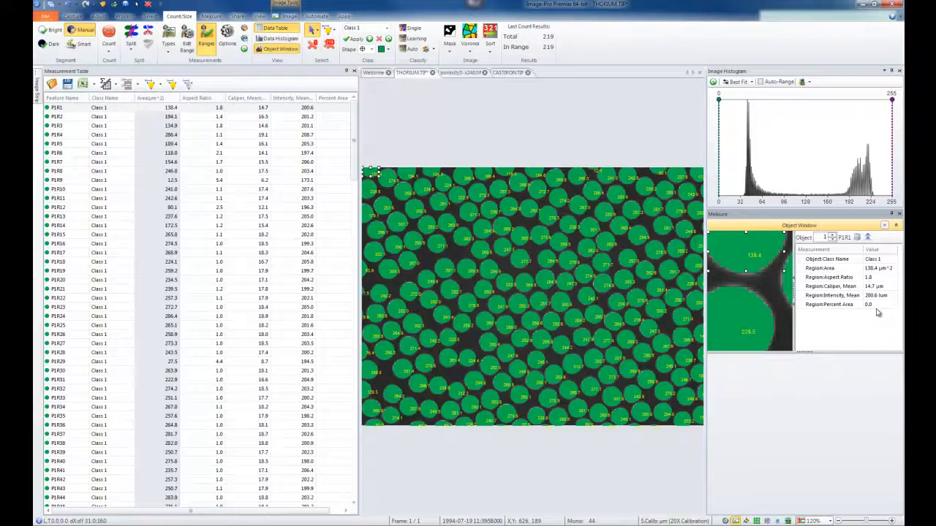
{"action": "left_click_drag", "start_coordinate": [795, 287], "coordinate": [816, 287]}
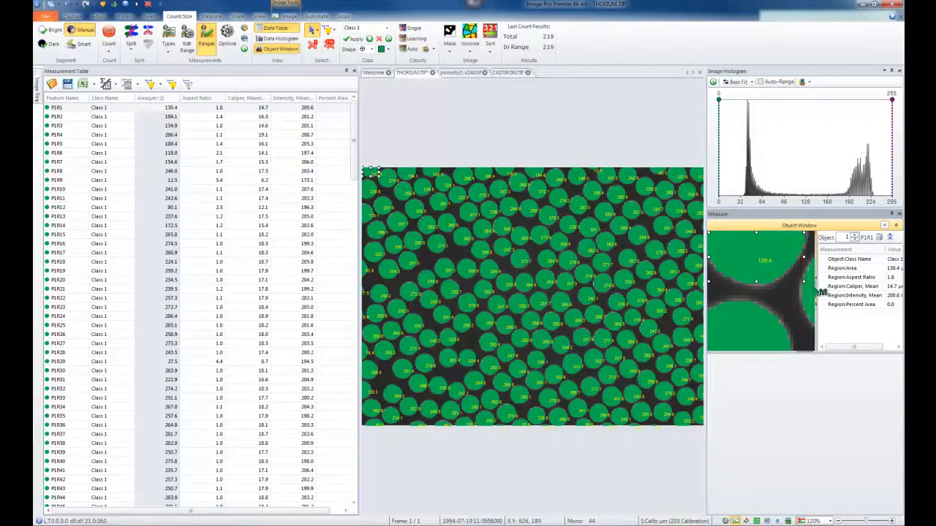
Inspect individual particles in the Object Window by selecting them in the image and as rows in the measurement table
{"action": "left_click", "coordinate": [481, 250]}
{"action": "left_click", "coordinate": [565, 227]}
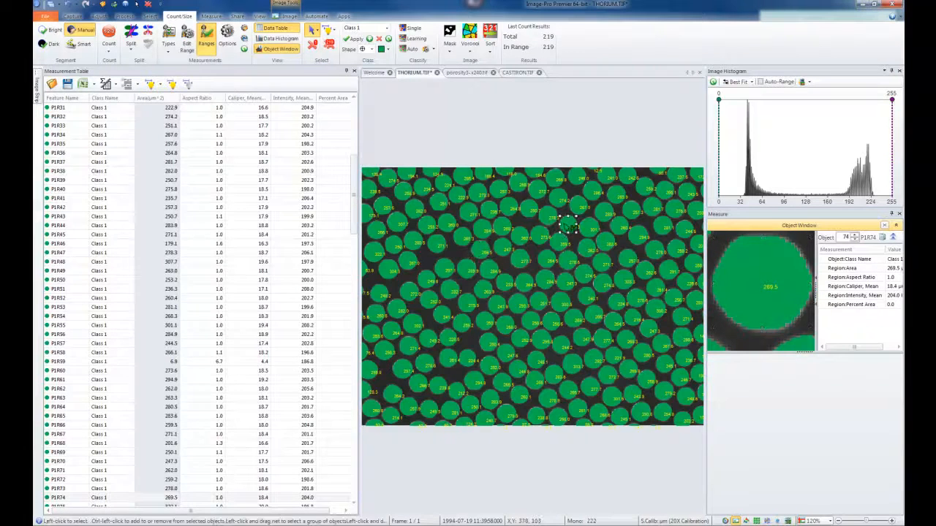
{"action": "left_click", "coordinate": [63, 189]}
{"action": "left_click", "coordinate": [66, 135]}
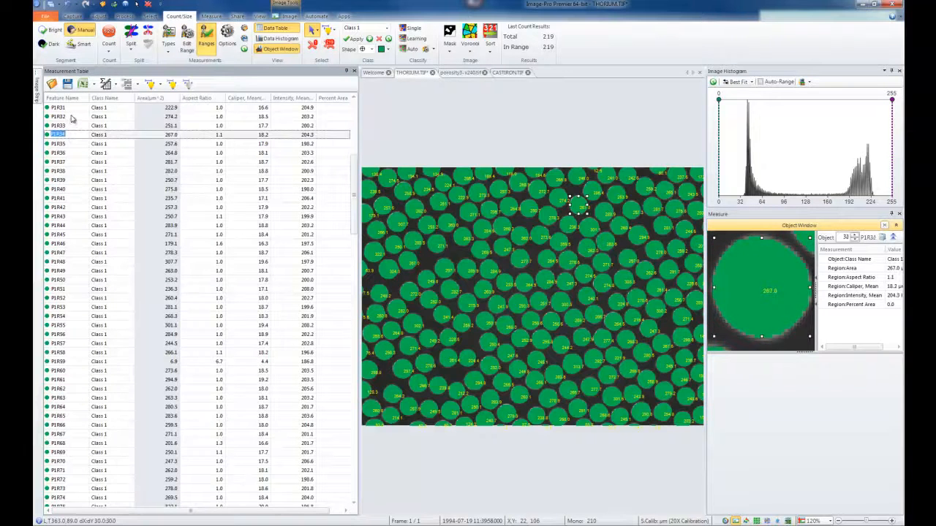
{"action": "left_click", "coordinate": [73, 116]}
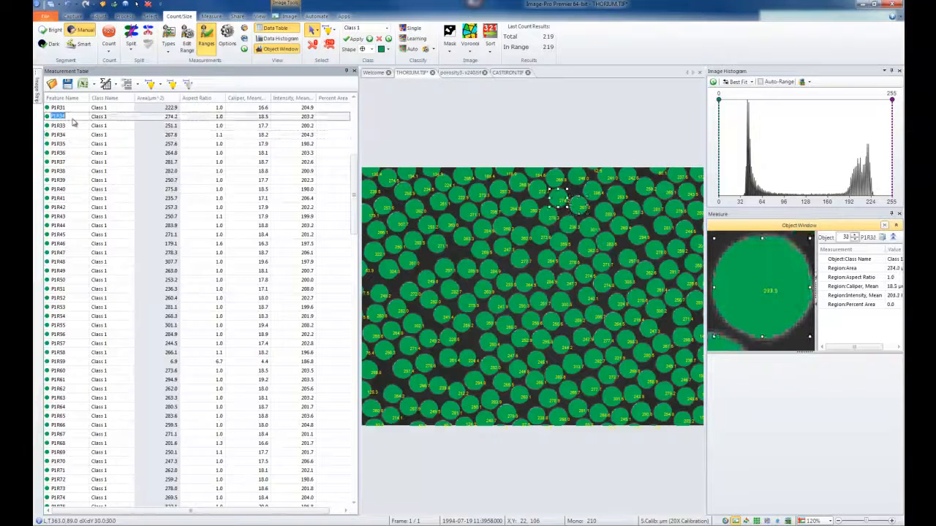
Step forward through the counted objects one by one in the Object Window up to object 40
{"action": "left_click", "coordinate": [855, 236]}
{"action": "left_click", "coordinate": [855, 236]}
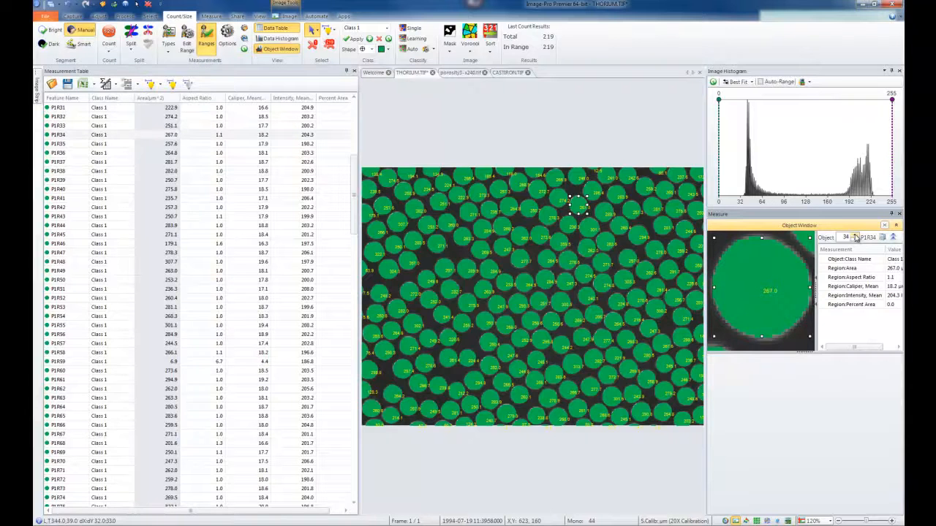
{"action": "left_click", "coordinate": [855, 236]}
{"action": "left_click", "coordinate": [856, 236]}
{"action": "left_click", "coordinate": [855, 236]}
{"action": "left_click", "coordinate": [855, 236]}
{"action": "left_click", "coordinate": [855, 236]}
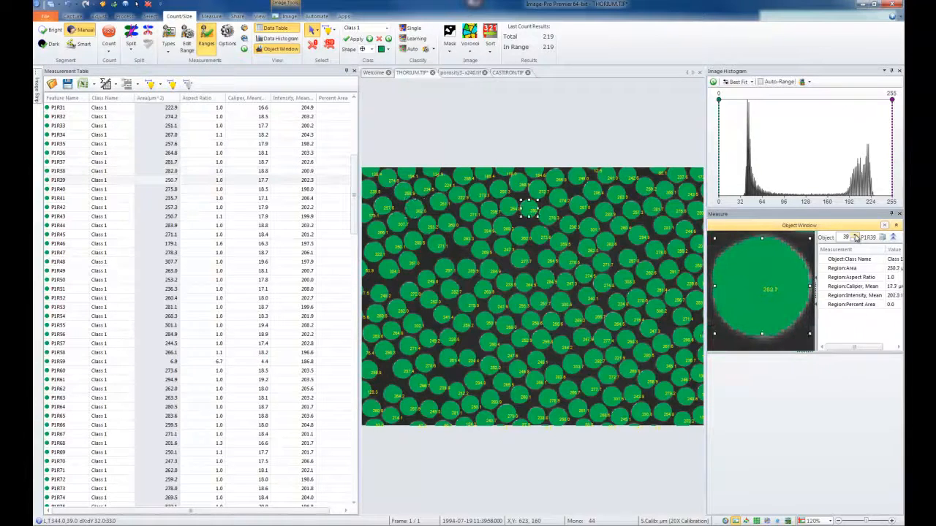
{"action": "left_click", "coordinate": [855, 236]}
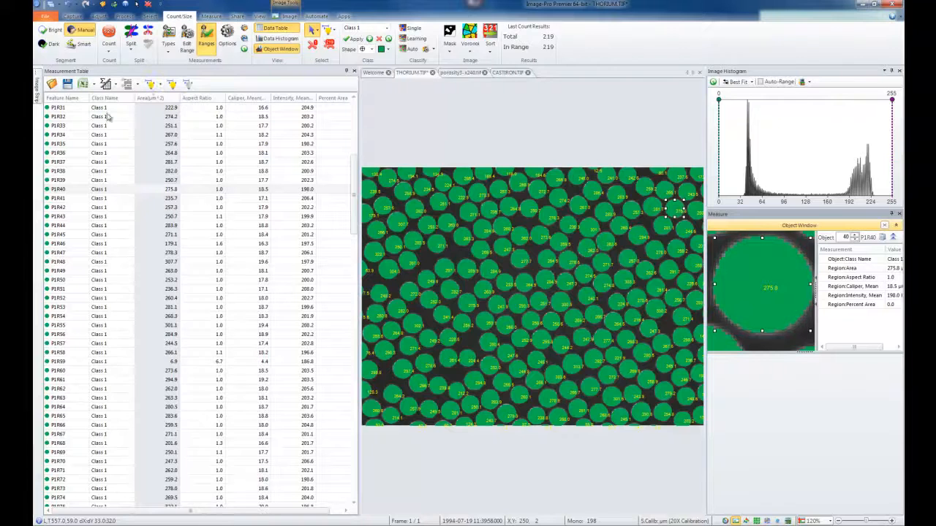
Sort the measurement table by area in descending order and show its statistics pane, enlarged to fit all statistics
{"action": "left_click", "coordinate": [158, 99]}
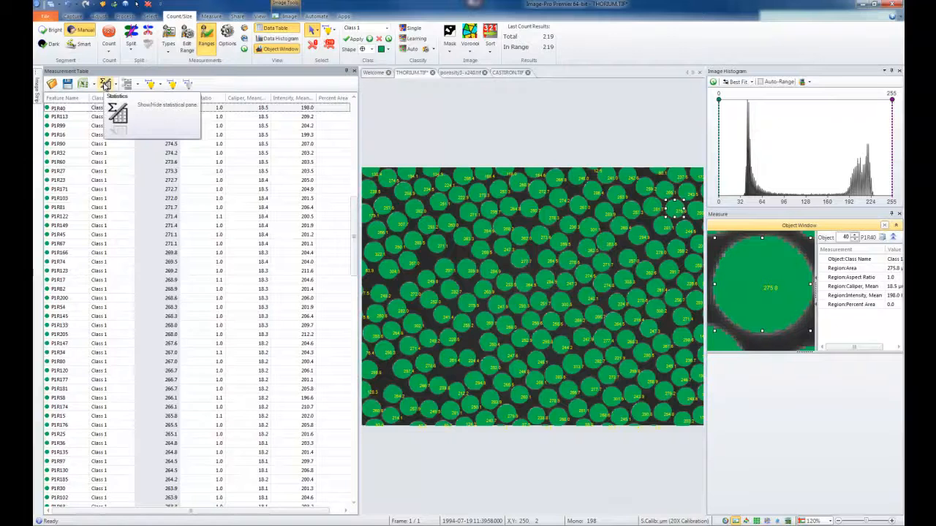
{"action": "left_click", "coordinate": [105, 85]}
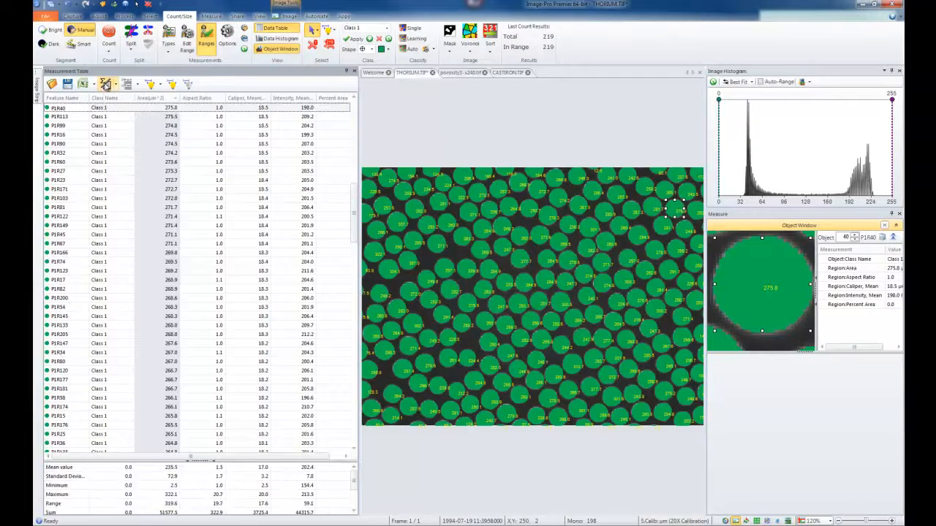
{"action": "left_click_drag", "start_coordinate": [201, 461], "coordinate": [202, 392]}
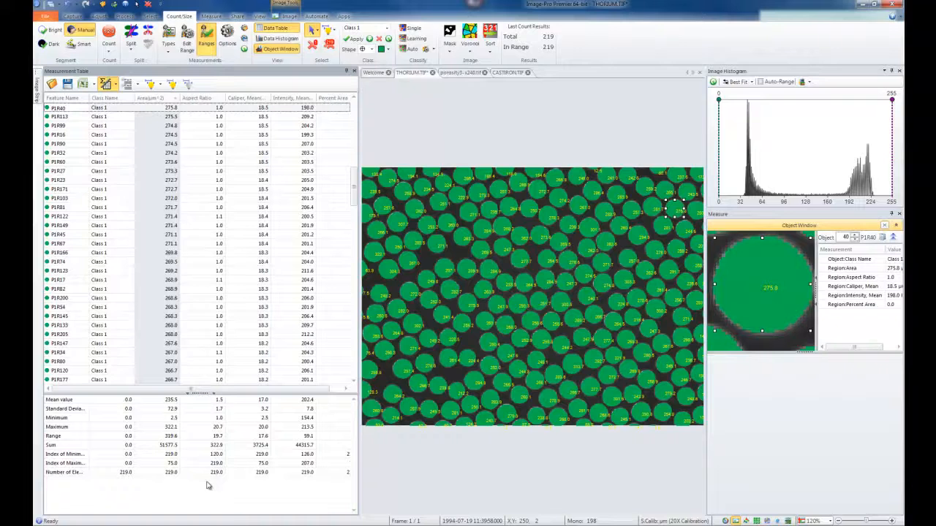
Auto-hide the measurement table and set the font of the measurement labels to Arial Black
{"action": "left_click", "coordinate": [346, 71]}
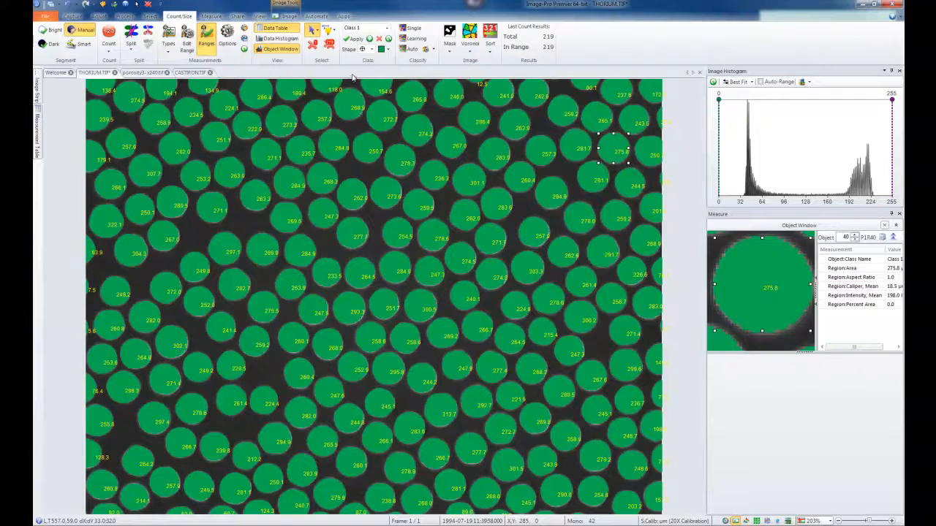
{"action": "left_click", "coordinate": [228, 35]}
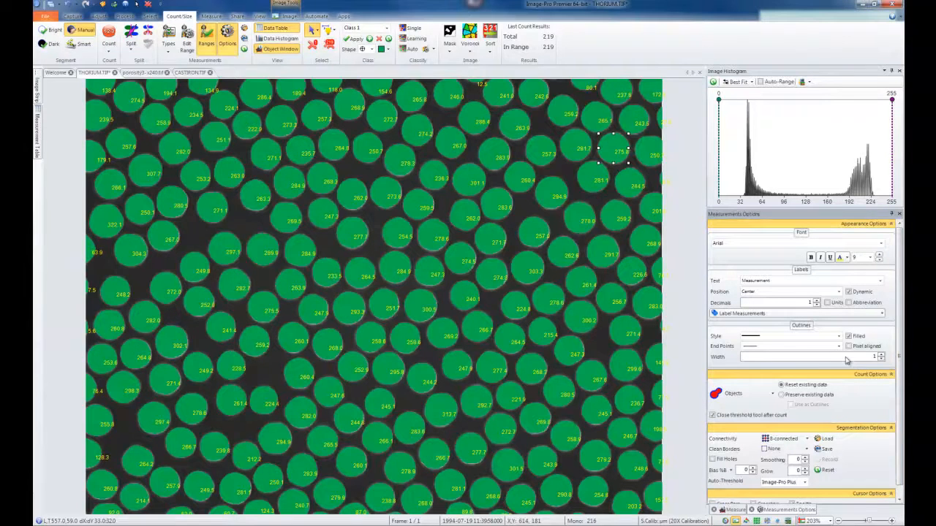
{"action": "left_click", "coordinate": [884, 245]}
{"action": "left_click", "coordinate": [748, 266]}
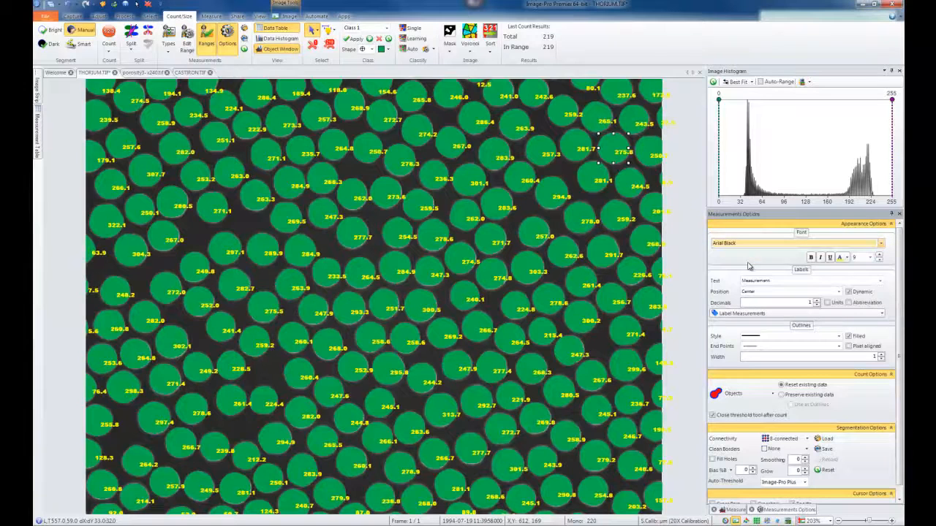
Try a smaller label font size of 6 and return it to 9
{"action": "left_click", "coordinate": [881, 260]}
{"action": "left_click", "coordinate": [880, 259]}
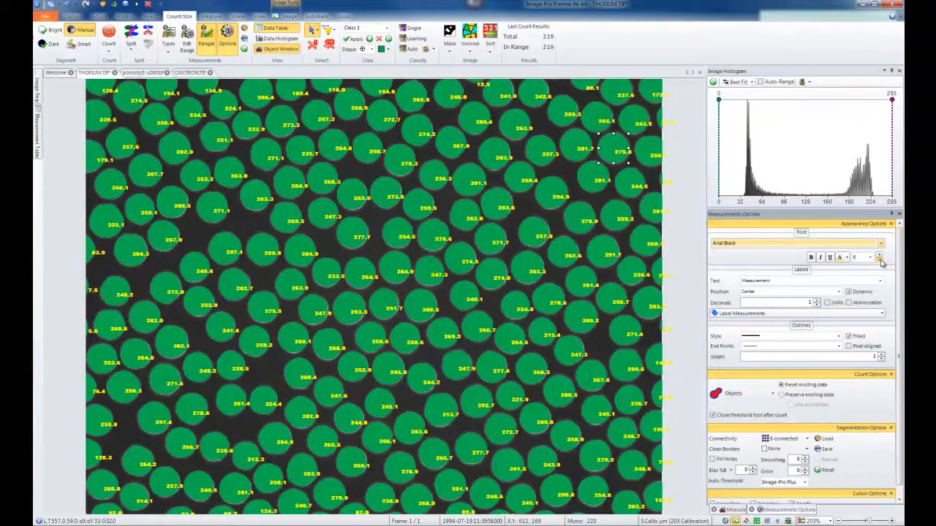
{"action": "left_click", "coordinate": [880, 260]}
{"action": "left_click", "coordinate": [879, 254]}
{"action": "left_click", "coordinate": [879, 254]}
{"action": "left_click", "coordinate": [879, 255]}
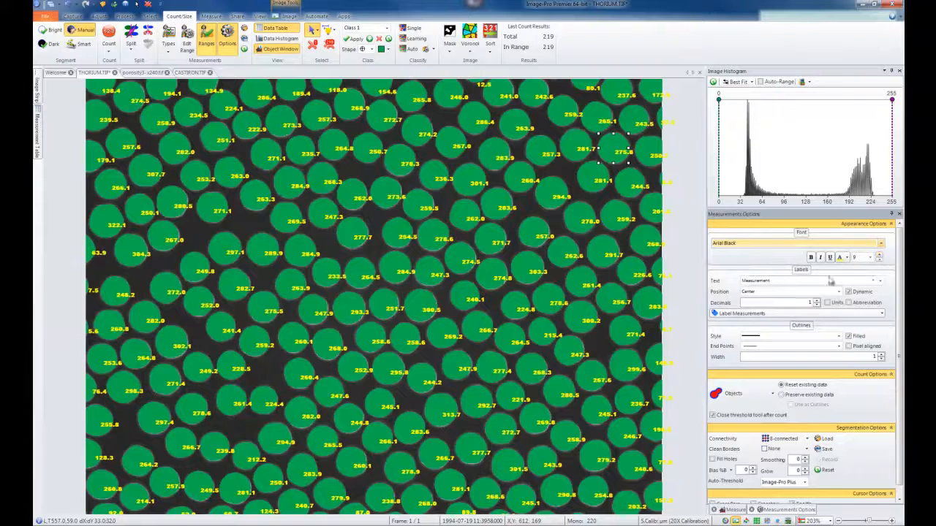
Set the object label text to None and turn off the filled display of the object outlines
{"action": "left_click", "coordinate": [880, 282]}
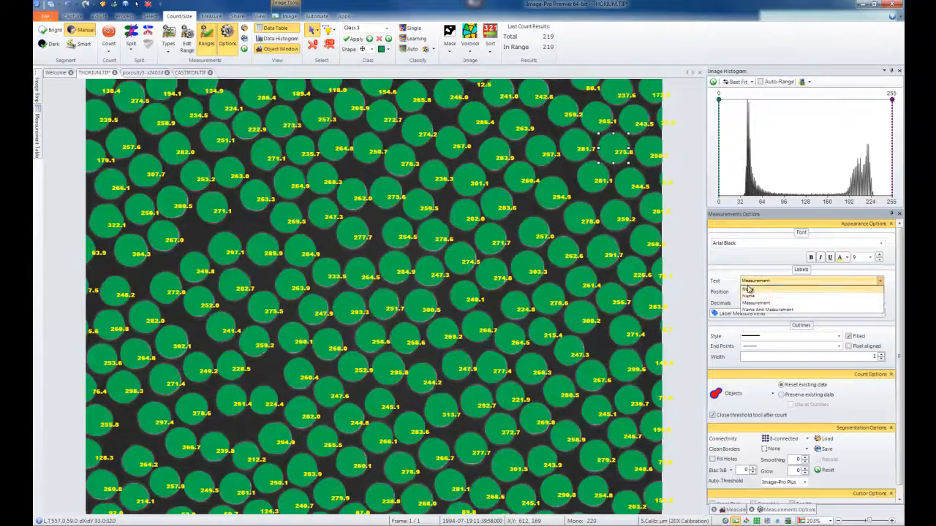
{"action": "left_click", "coordinate": [798, 291]}
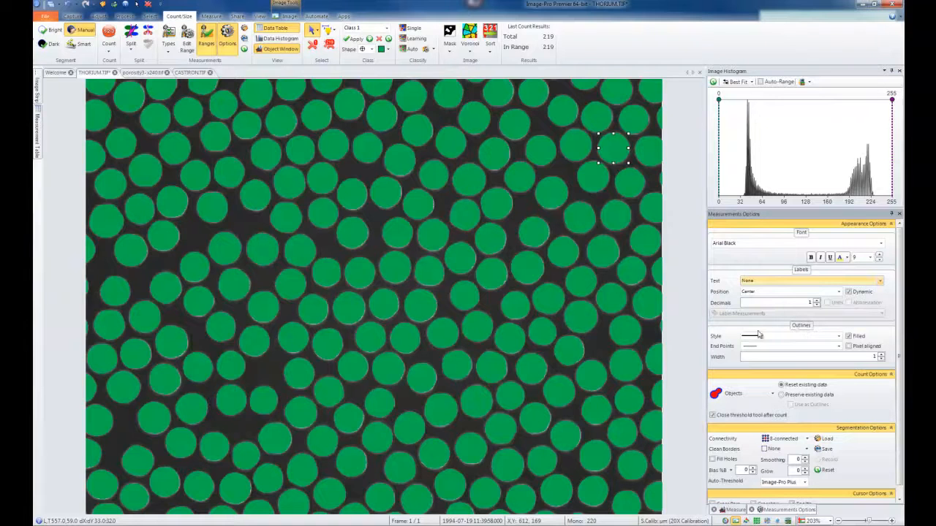
{"action": "left_click", "coordinate": [850, 336]}
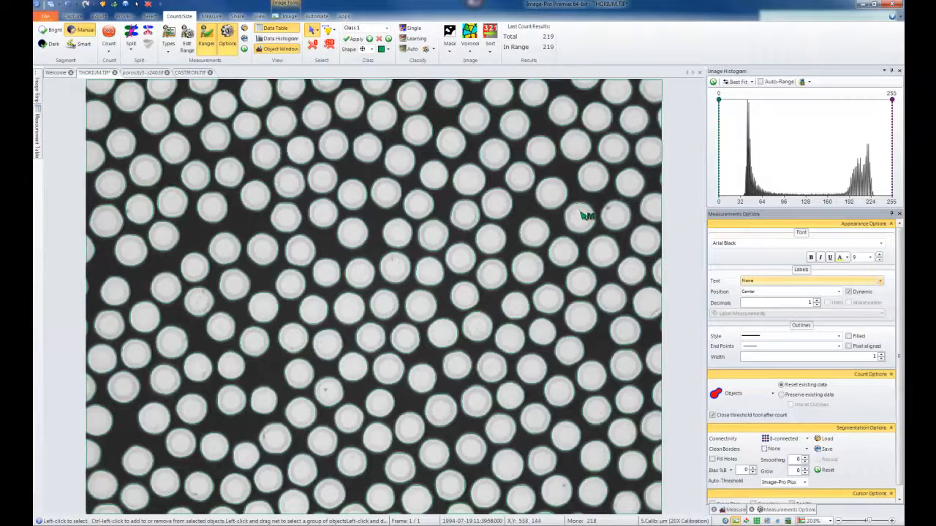
Increase the line width of the object outlines by several increments
{"action": "left_click", "coordinate": [881, 356]}
{"action": "left_click", "coordinate": [882, 355]}
{"action": "left_click", "coordinate": [882, 355]}
{"action": "left_click", "coordinate": [882, 355]}
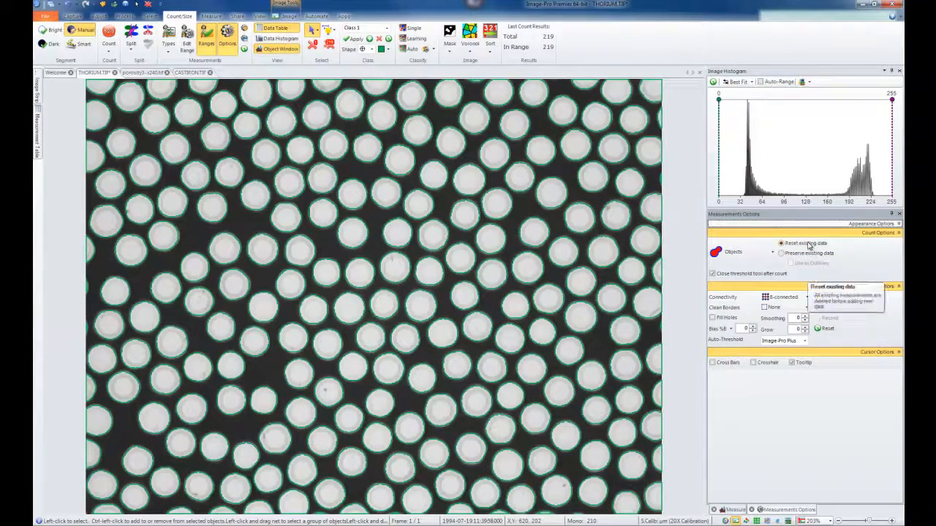
Try the Preserve existing data count option, return to Reset existing data, and collapse the count options
{"action": "left_click", "coordinate": [807, 254]}
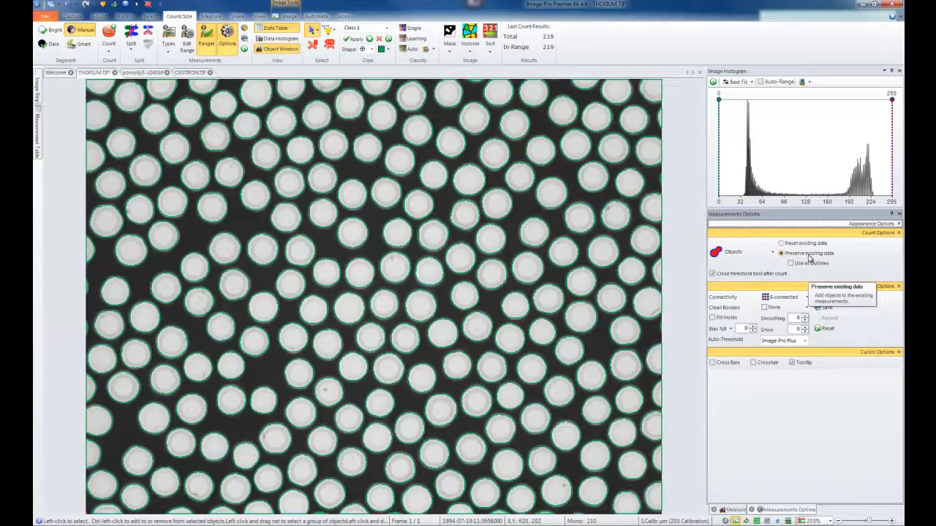
{"action": "left_click", "coordinate": [806, 245]}
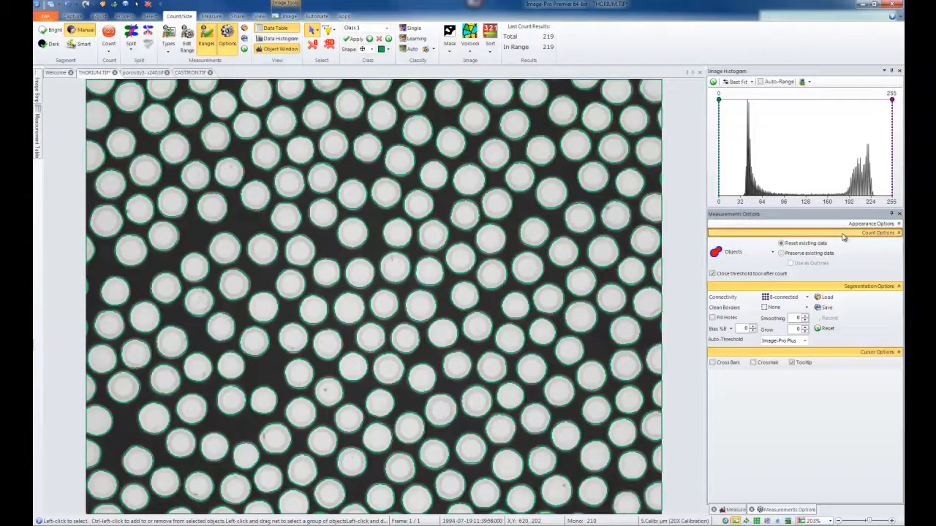
{"action": "left_click", "coordinate": [836, 233]}
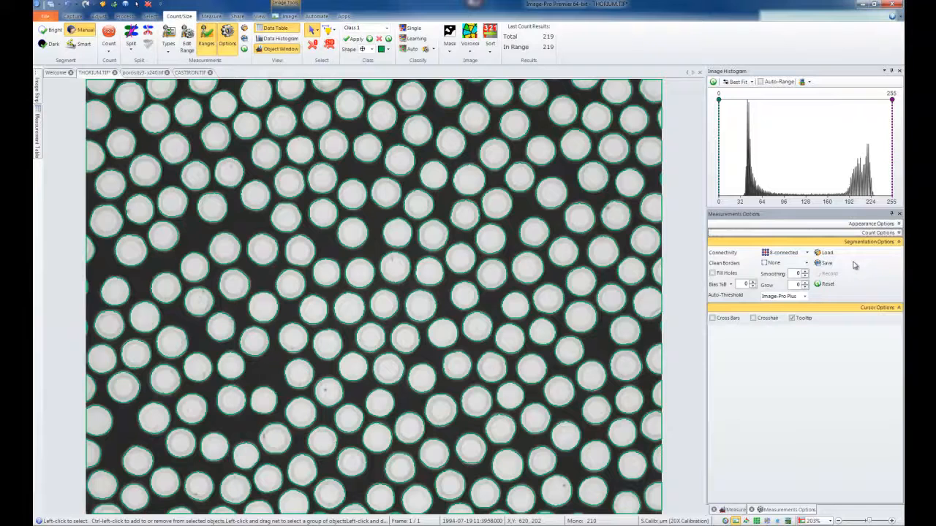
Set Clean Borders to All in the segmentation options and recount the particles
{"action": "left_click", "coordinate": [807, 265]}
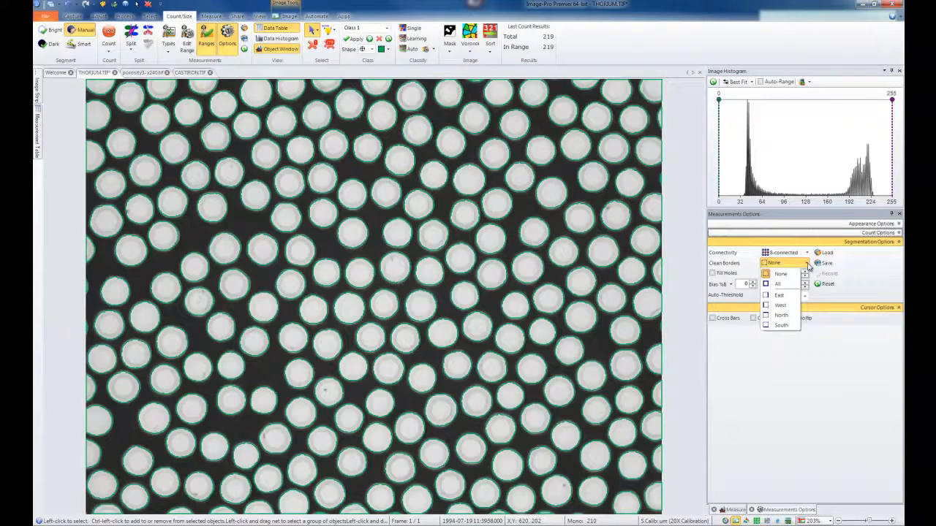
{"action": "left_click", "coordinate": [777, 284]}
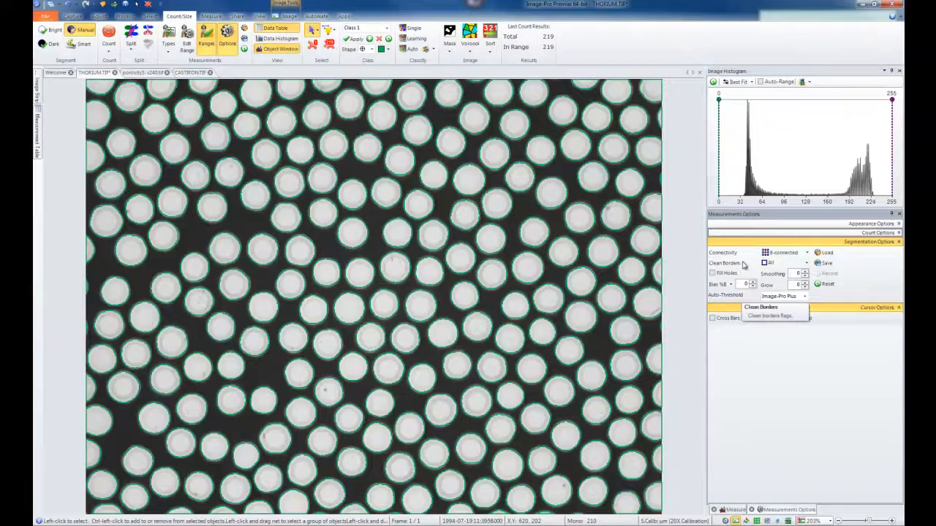
{"action": "left_click", "coordinate": [108, 40]}
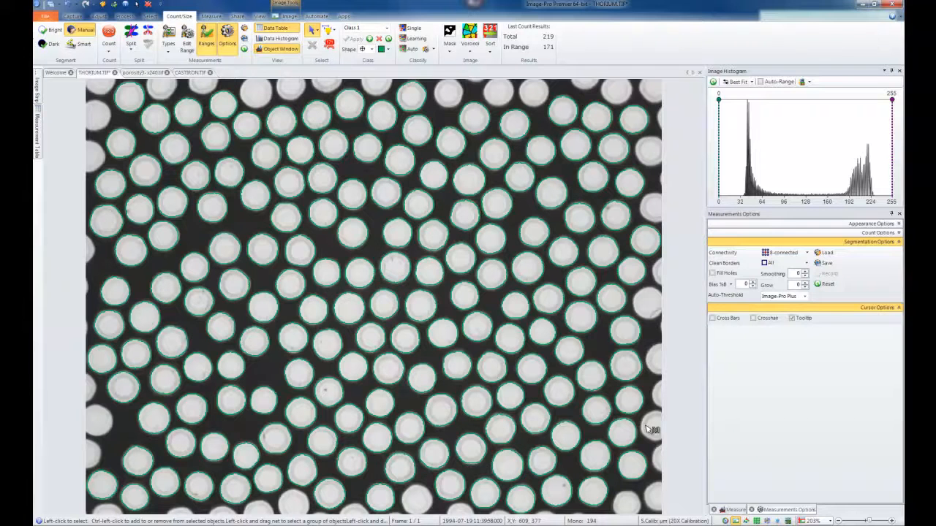
Turn on the filled display of the object outlines and collapse the appearance and count options
{"action": "left_click", "coordinate": [830, 234]}
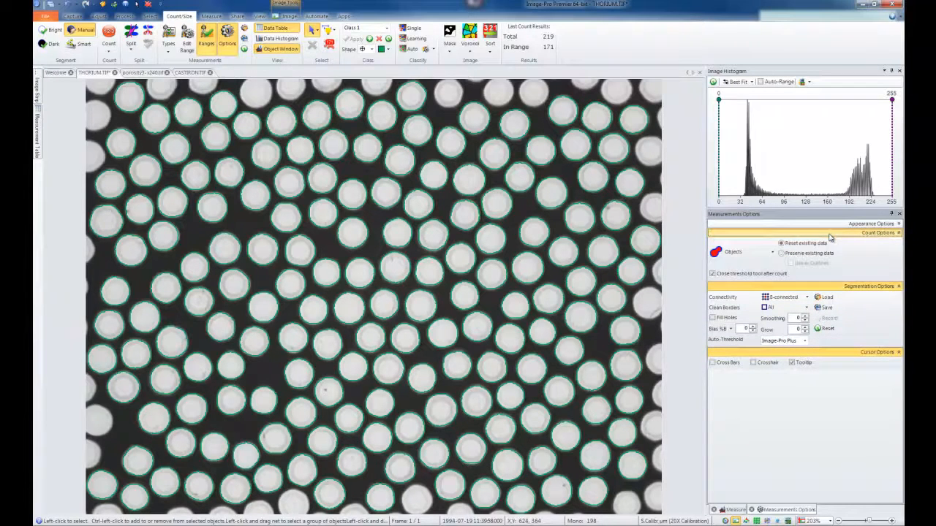
{"action": "left_click", "coordinate": [832, 225]}
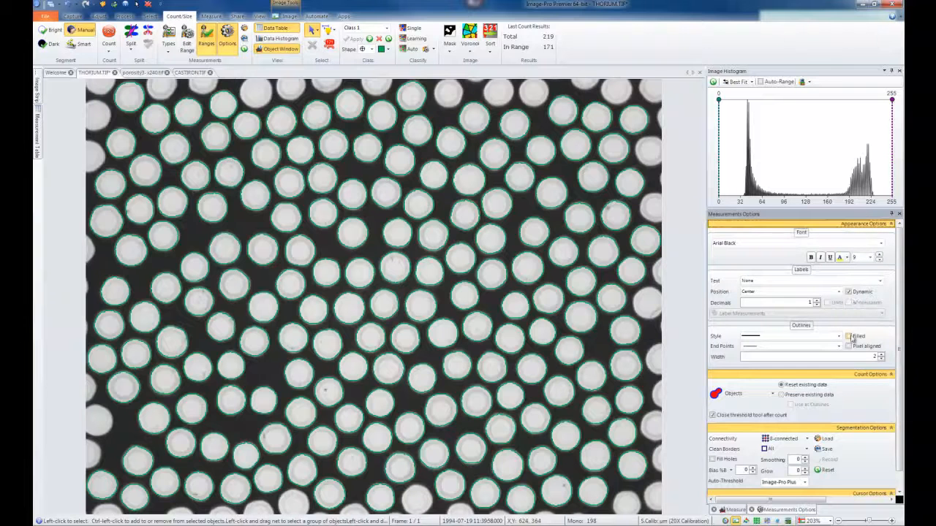
{"action": "left_click", "coordinate": [849, 337]}
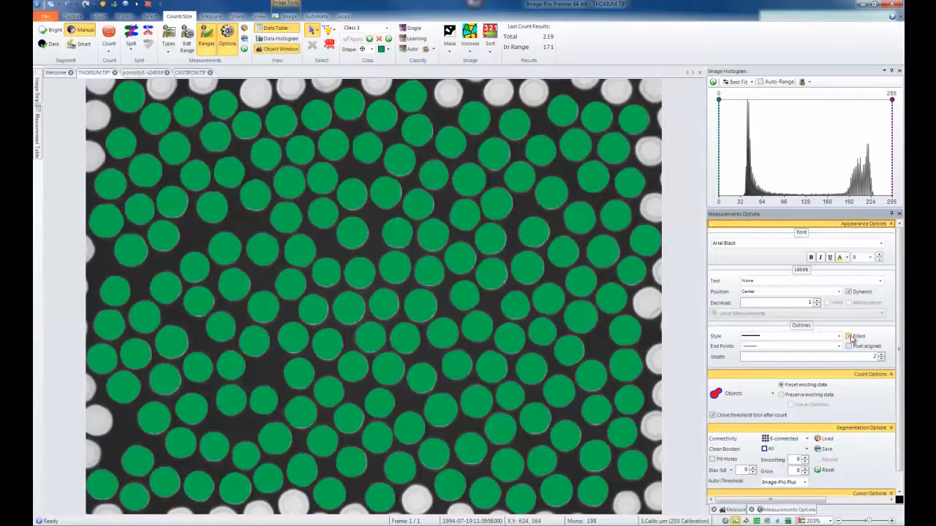
{"action": "left_click", "coordinate": [855, 224]}
{"action": "left_click", "coordinate": [857, 234]}
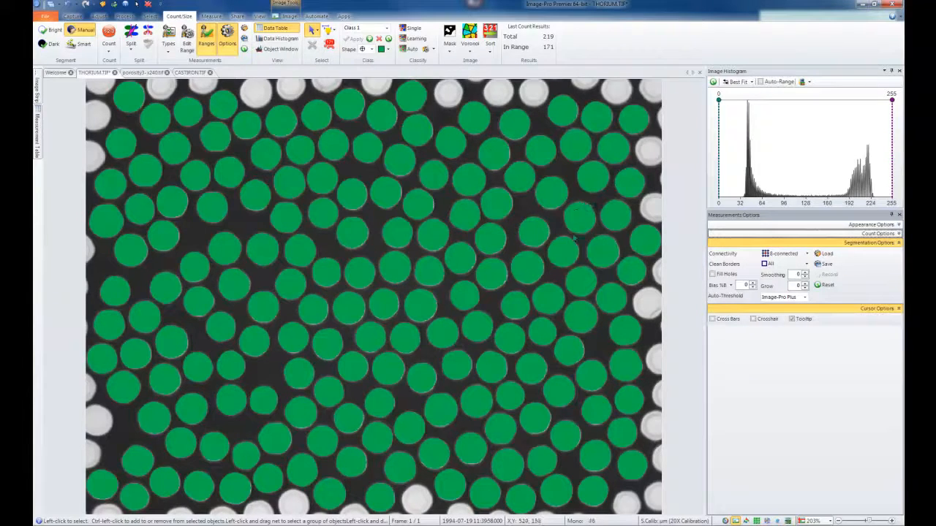
Review the range choices available for the Bias setting in the segmentation options
{"action": "mouse_move", "coordinate": [583, 222]}
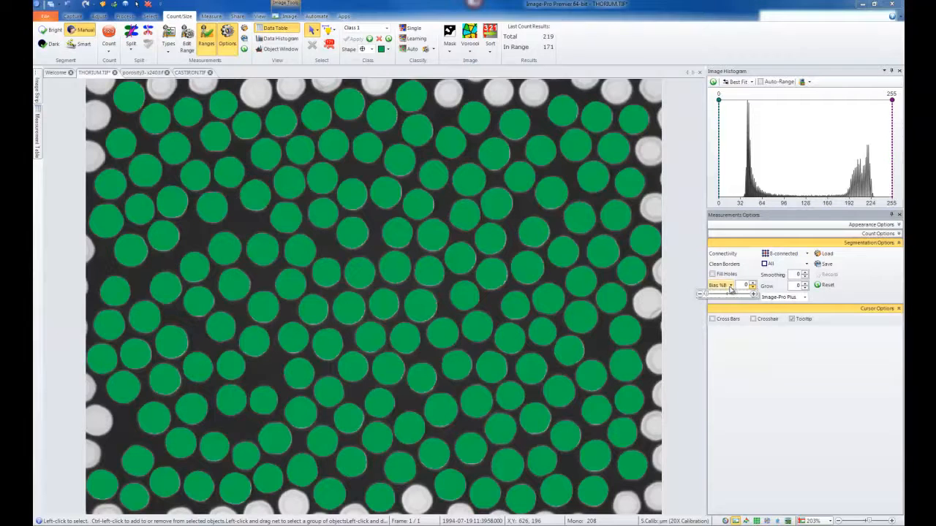
{"action": "left_click", "coordinate": [730, 285]}
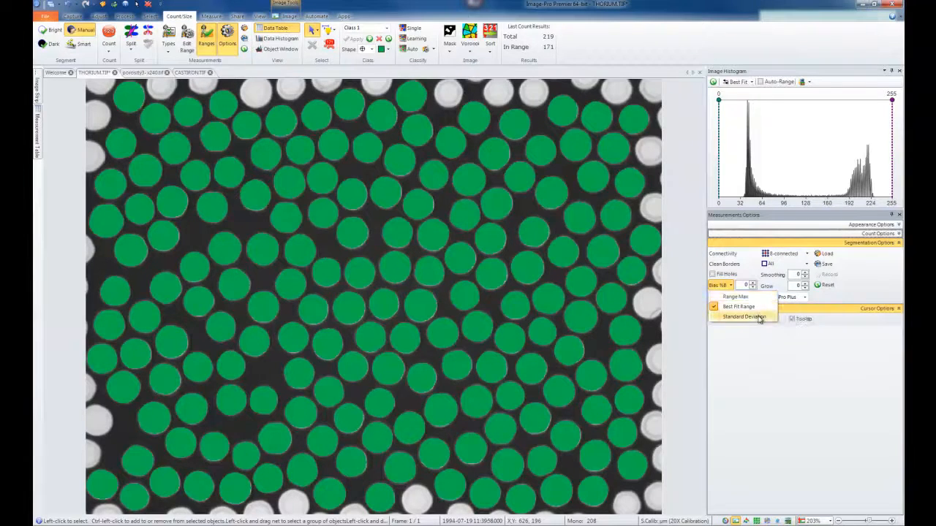
{"action": "left_click", "coordinate": [749, 278]}
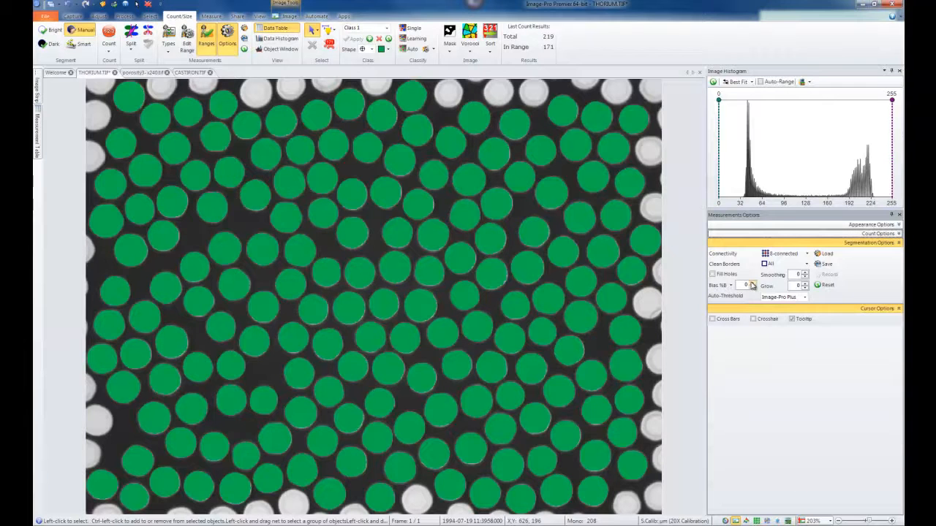
Try a Grow value of 5 in the segmentation options, and return it to 0
{"action": "left_click", "coordinate": [804, 288]}
{"action": "left_click", "coordinate": [804, 287]}
{"action": "left_click", "coordinate": [804, 287]}
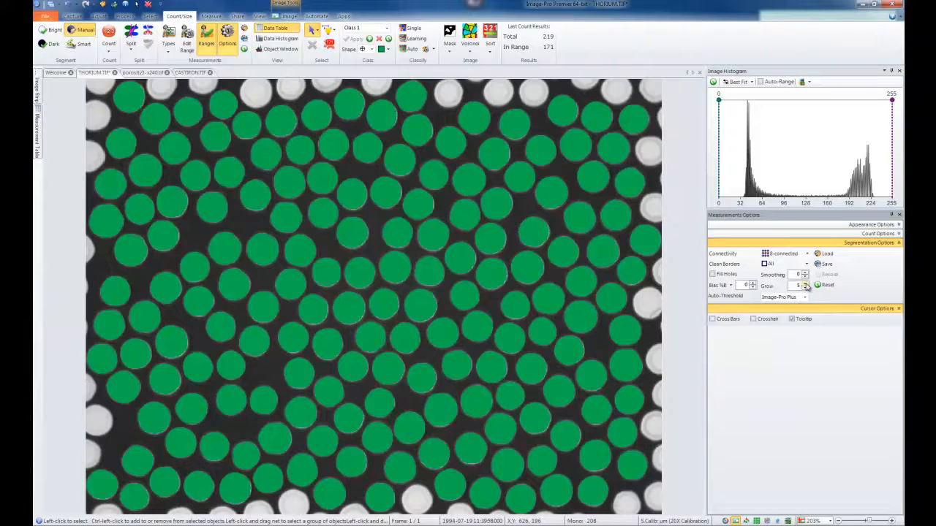
{"action": "left_click", "coordinate": [804, 288]}
{"action": "left_click", "coordinate": [804, 287]}
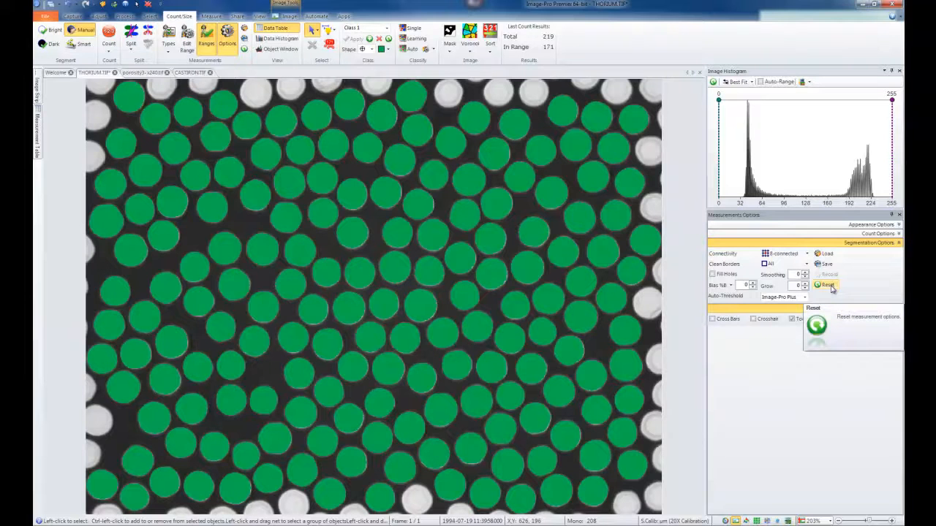
Review the available Auto-Threshold methods and close the measurement options
{"action": "left_click", "coordinate": [804, 297]}
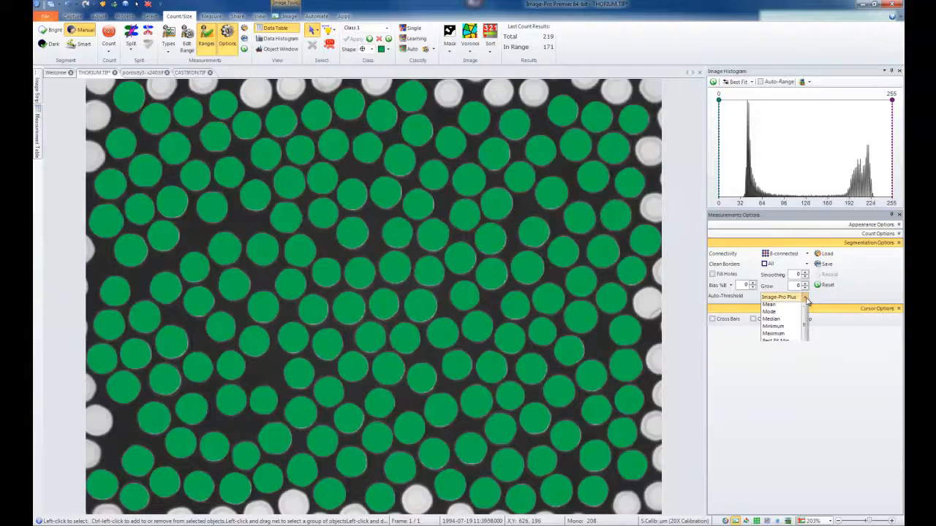
{"action": "scroll", "coordinate": [807, 317], "scroll_direction": "up", "scroll_amount": 1}
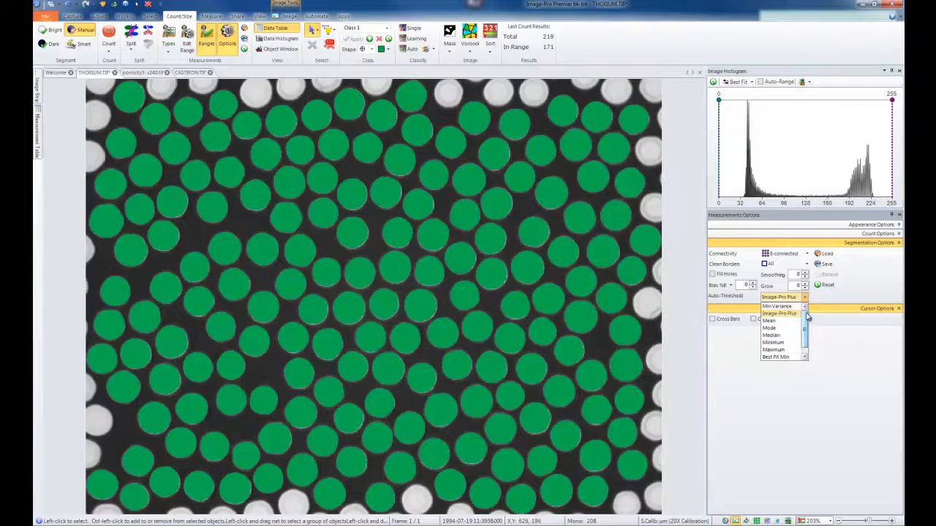
{"action": "scroll", "coordinate": [807, 329], "scroll_direction": "down", "scroll_amount": 1}
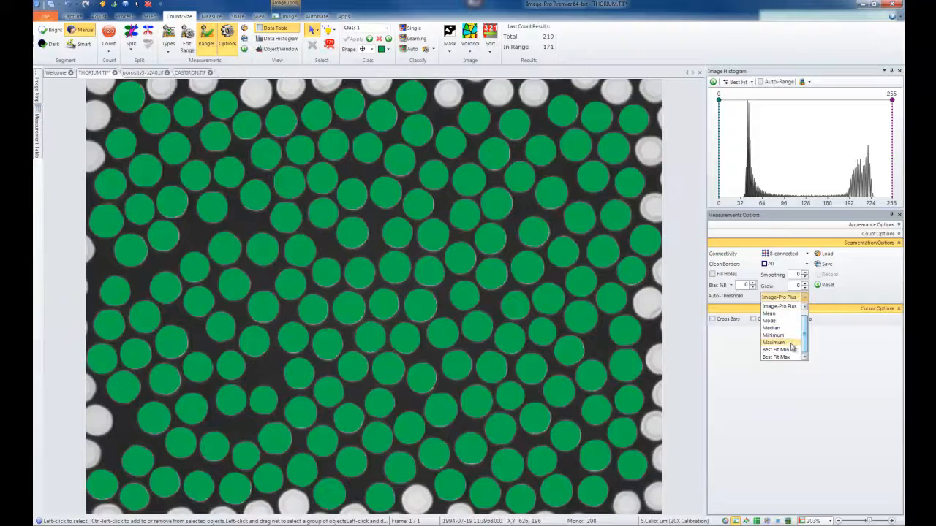
{"action": "left_click", "coordinate": [822, 302]}
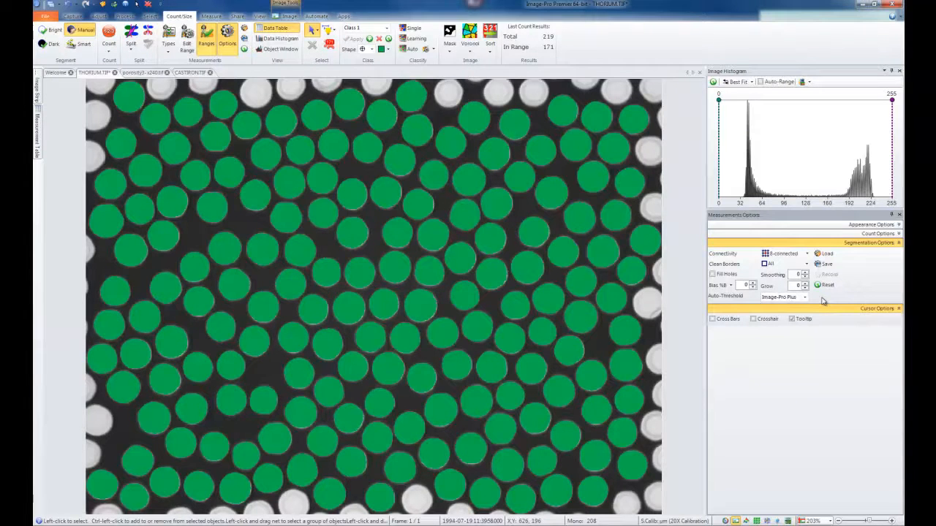
{"action": "left_click", "coordinate": [804, 297]}
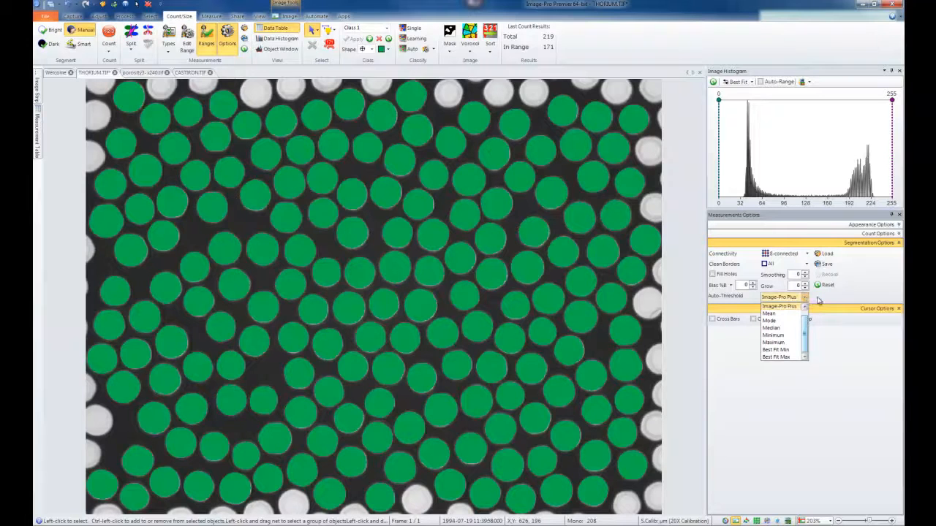
{"action": "left_click", "coordinate": [817, 298]}
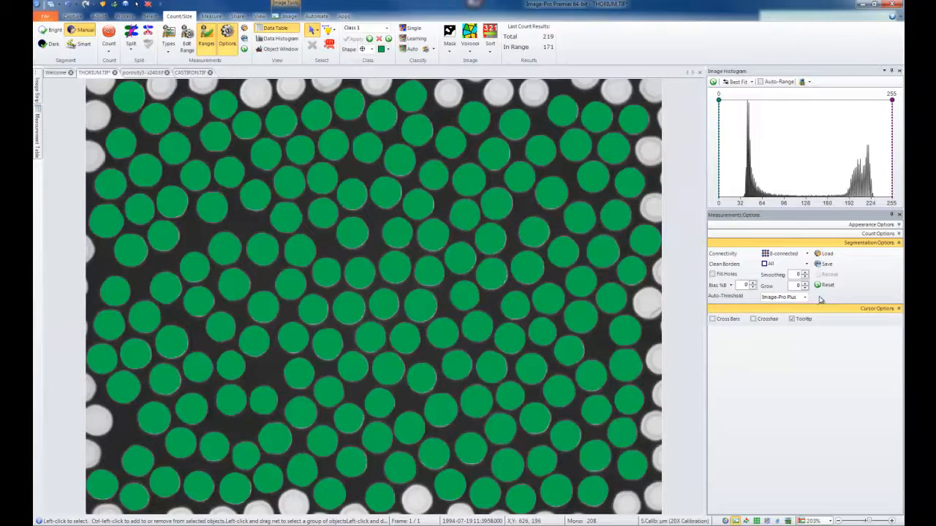
{"action": "left_click", "coordinate": [899, 215]}
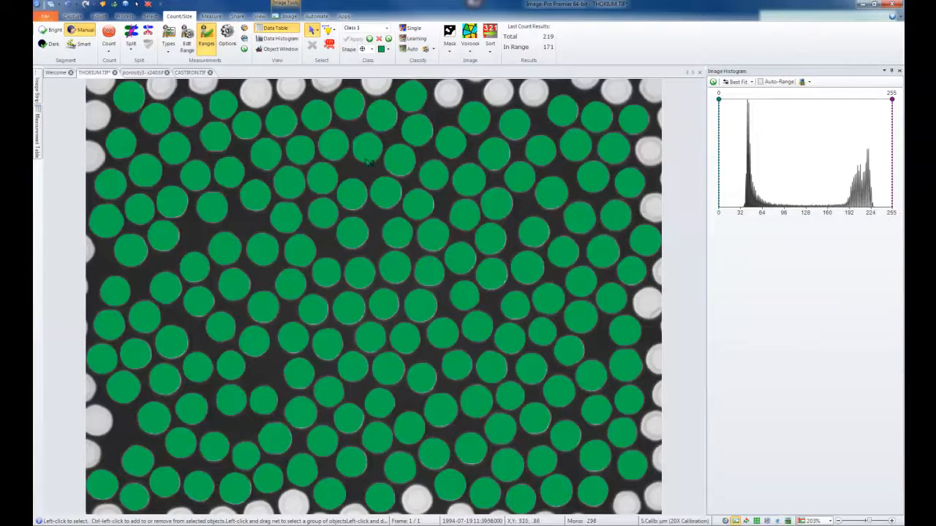
Open the measurement range editor and raise the Region:Area minimum to 229.2
{"action": "left_click", "coordinate": [187, 36]}
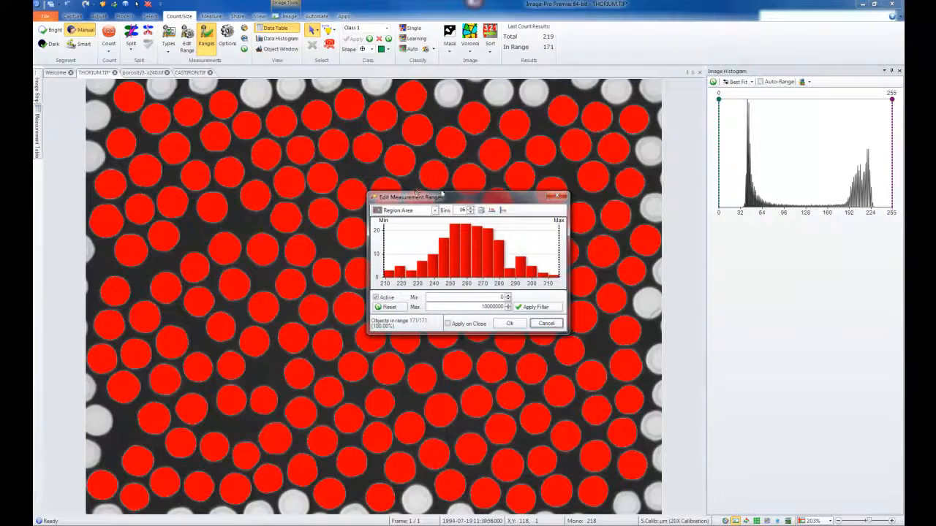
{"action": "left_click_drag", "start_coordinate": [490, 200], "coordinate": [700, 253]}
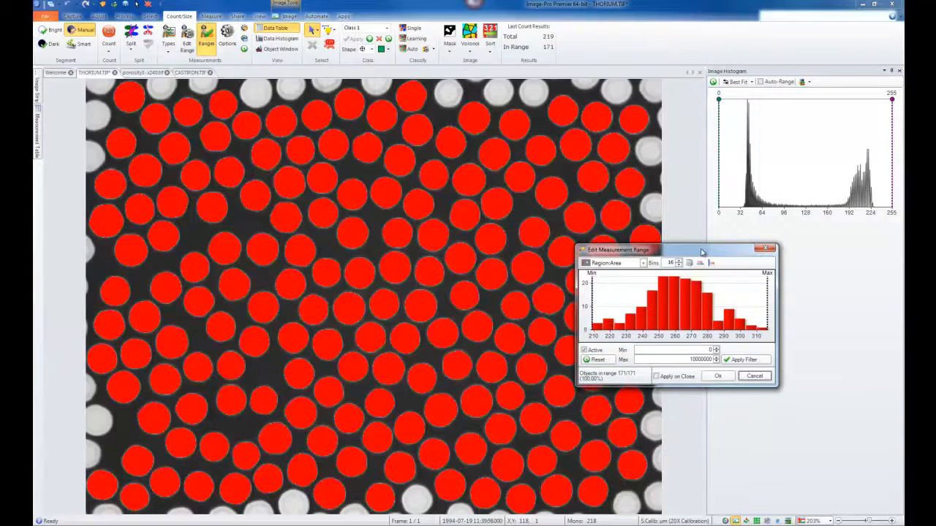
{"action": "left_click", "coordinate": [643, 263]}
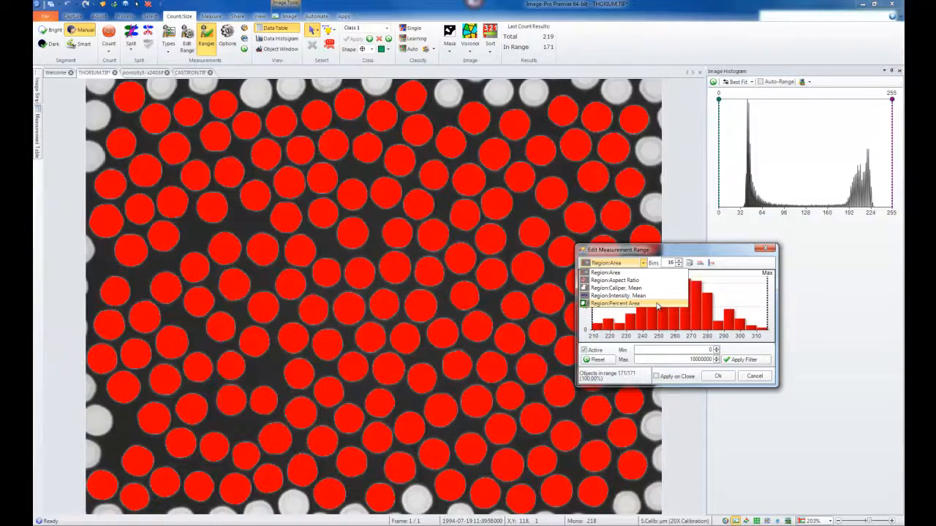
{"action": "left_click", "coordinate": [628, 272]}
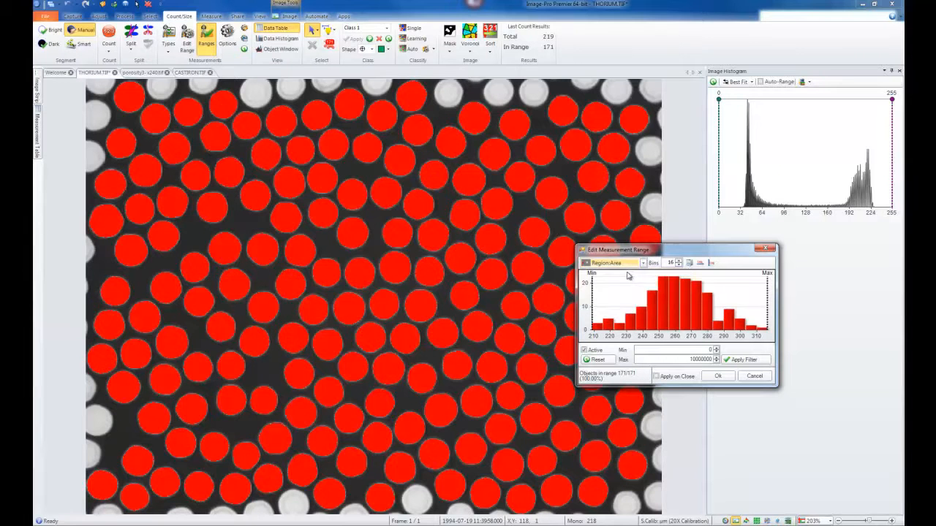
{"action": "mouse_move", "coordinate": [622, 286]}
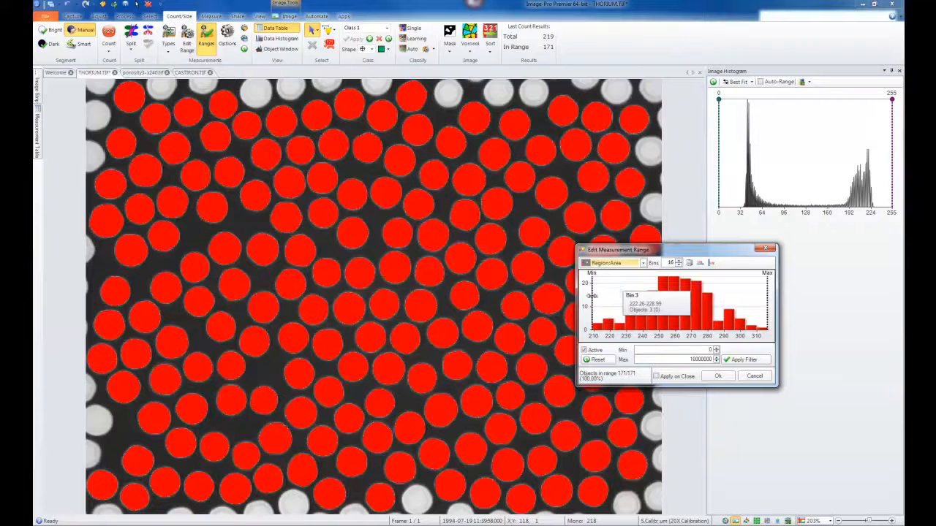
{"action": "left_click_drag", "start_coordinate": [592, 296], "coordinate": [625, 294]}
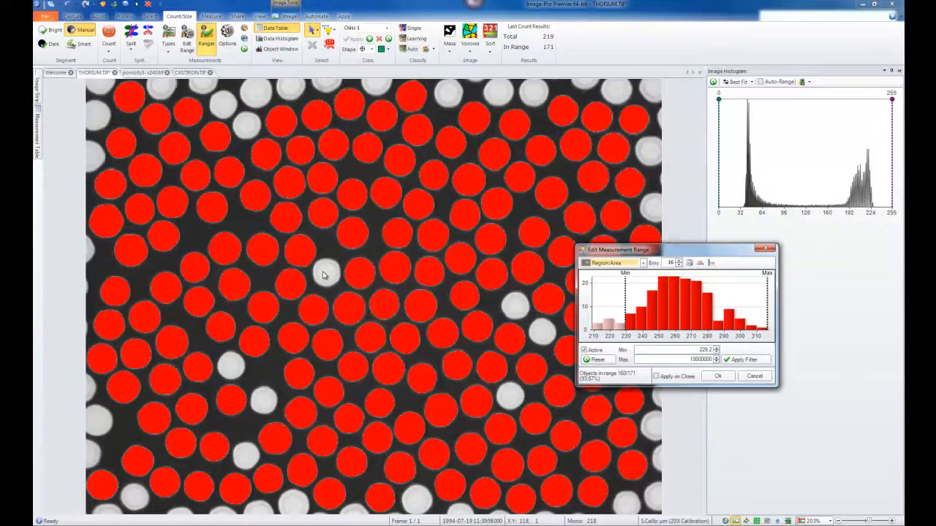
Lower the maximum of the Region:Aspect Ratio measurement range to about 1.04
{"action": "left_click", "coordinate": [643, 263]}
{"action": "left_click", "coordinate": [643, 278]}
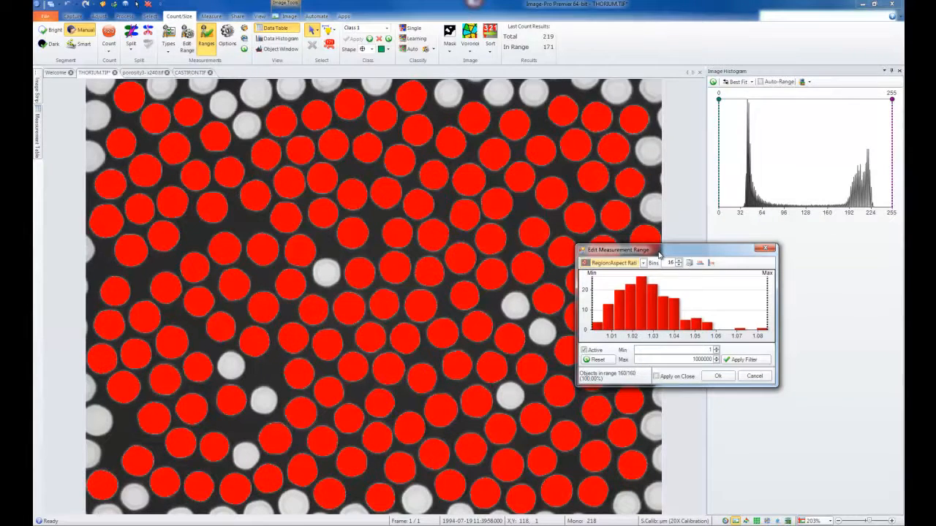
{"action": "left_click_drag", "start_coordinate": [766, 293], "coordinate": [666, 293]}
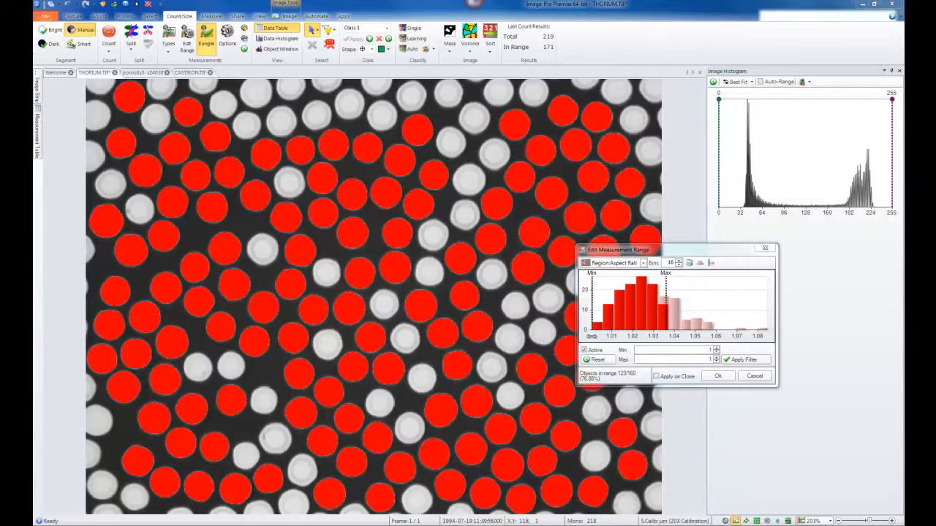
Raise the Region:Intensity, Mean minimum to 206.2 and accept the measurement ranges with Apply on Close enabled
{"action": "left_click", "coordinate": [642, 262]}
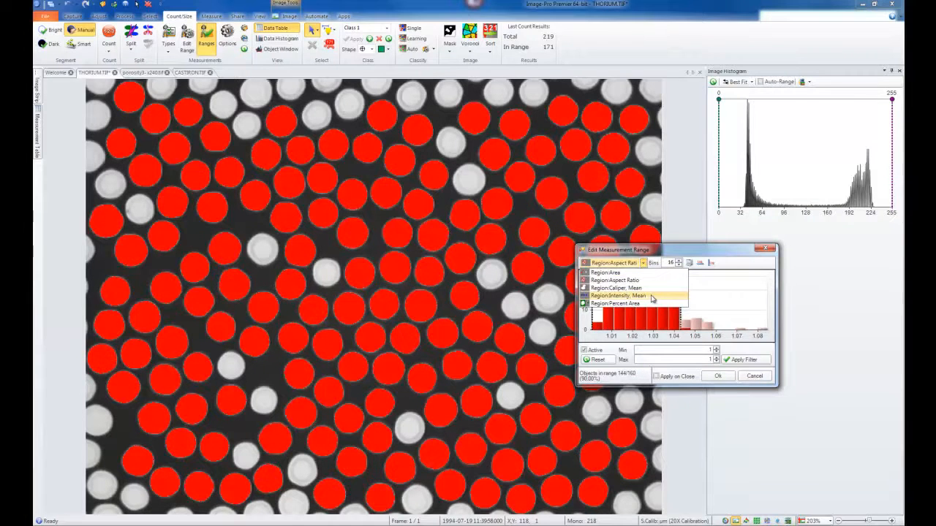
{"action": "left_click", "coordinate": [652, 298]}
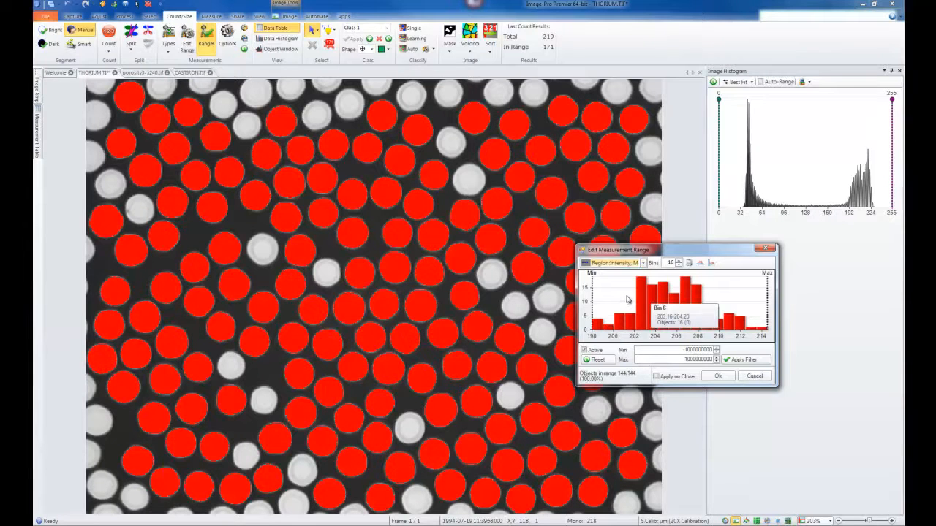
{"action": "left_click", "coordinate": [594, 296]}
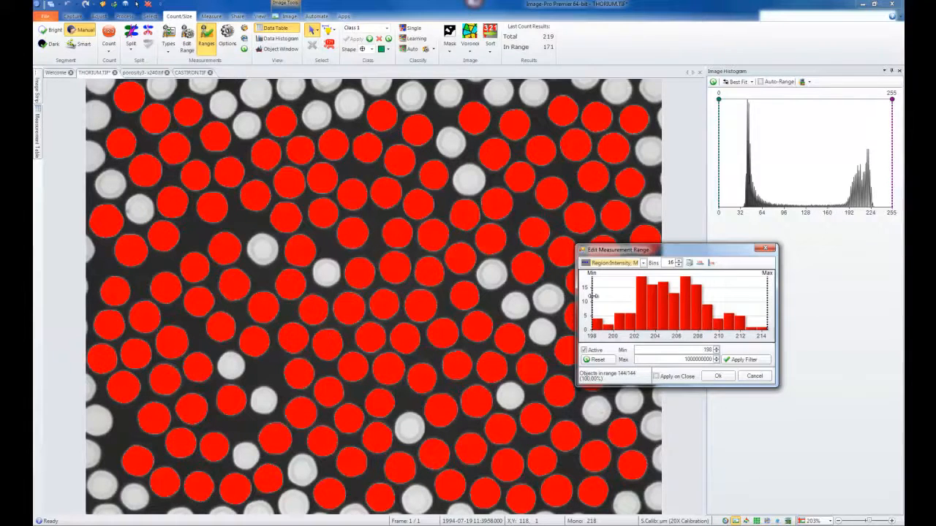
{"action": "left_click_drag", "start_coordinate": [594, 295], "coordinate": [678, 294]}
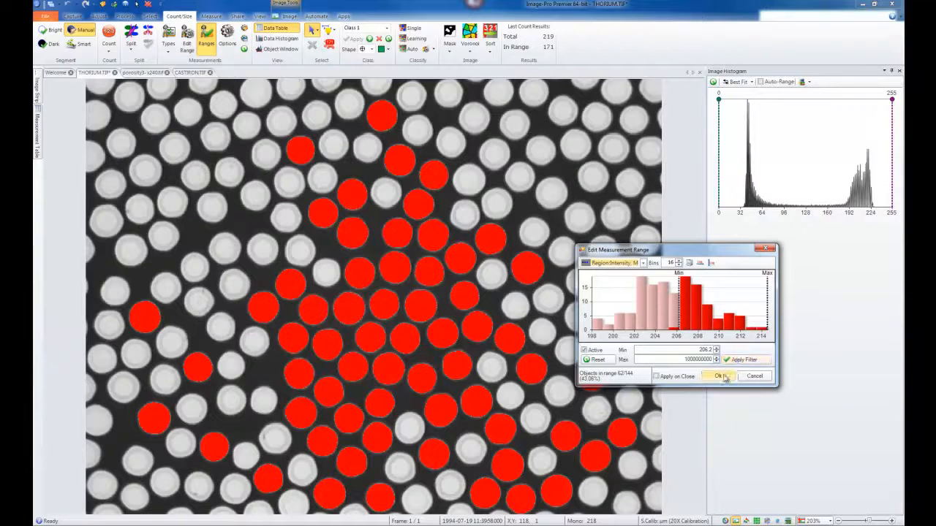
{"action": "left_click", "coordinate": [658, 377]}
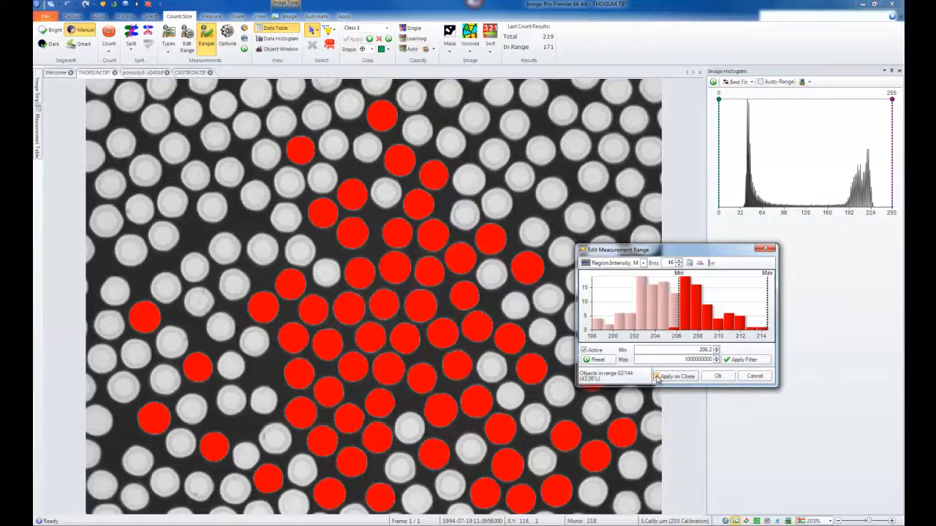
{"action": "left_click", "coordinate": [718, 377]}
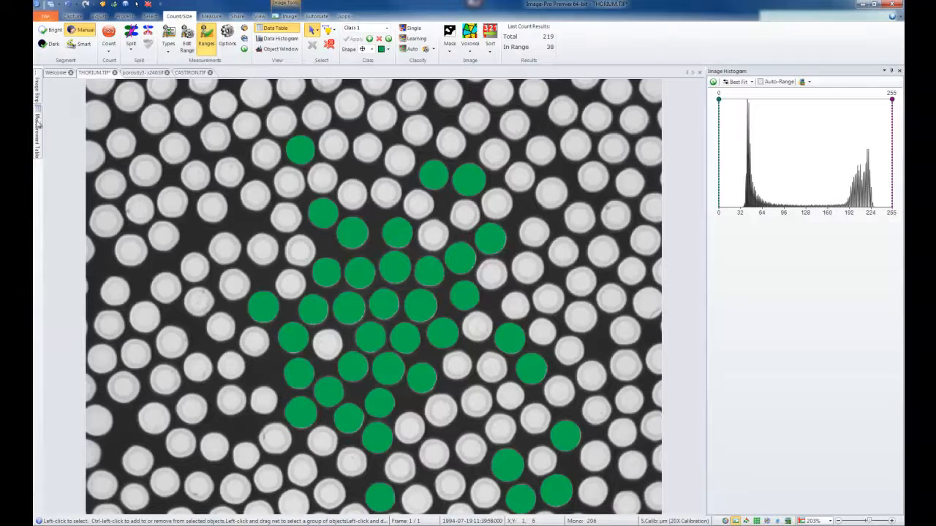
Show the data histogram of the filtered objects for Region:Aspect Ratio and Region:Caliper, Mean
{"action": "mouse_move", "coordinate": [38, 124]}
{"action": "left_click", "coordinate": [285, 38]}
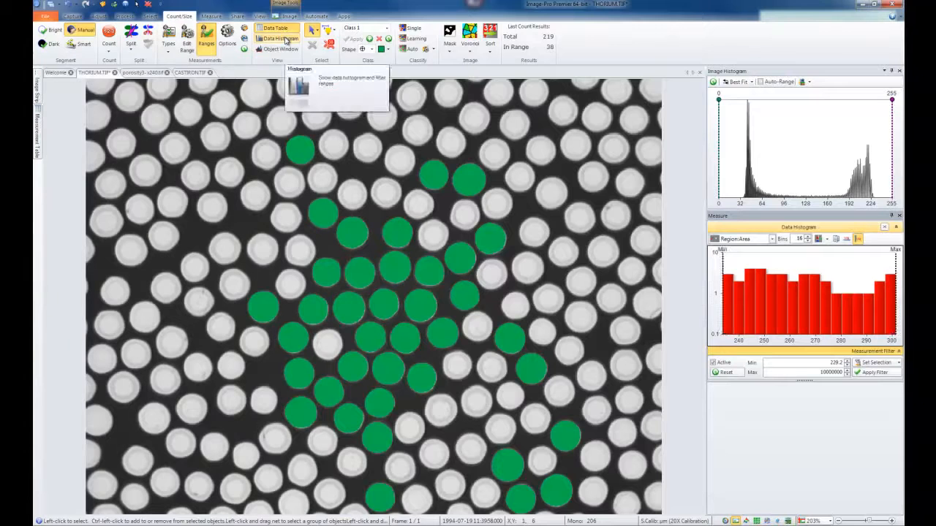
{"action": "left_click", "coordinate": [772, 239]}
{"action": "left_click", "coordinate": [768, 257]}
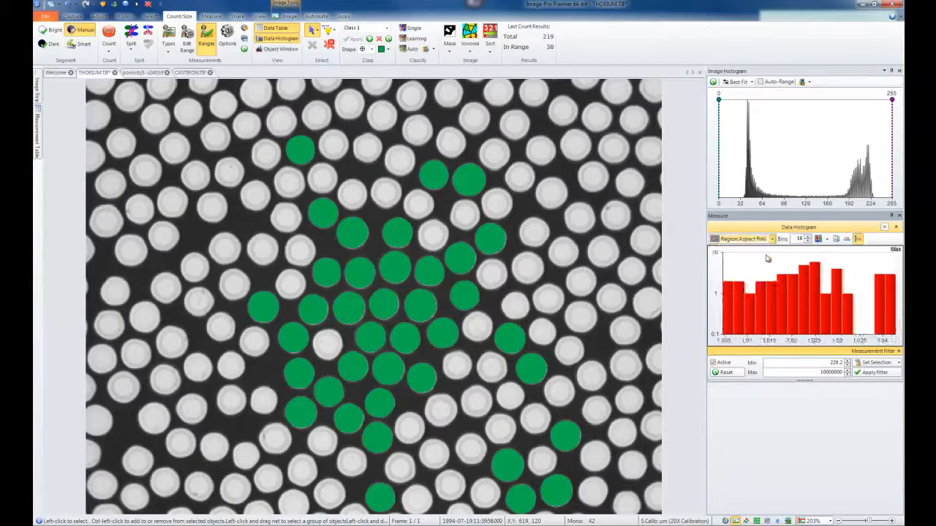
{"action": "left_click", "coordinate": [772, 240]}
{"action": "left_click", "coordinate": [769, 265]}
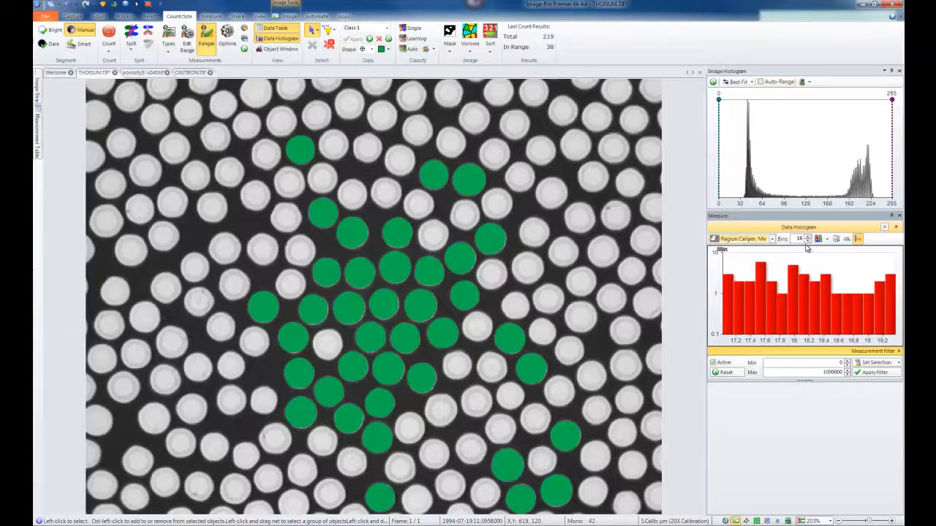
Select the Region:Caliper, Mean histogram bins near 18.1 and 18.6 to locate their objects in the image
{"action": "left_click", "coordinate": [805, 290]}
{"action": "left_click", "coordinate": [836, 304]}
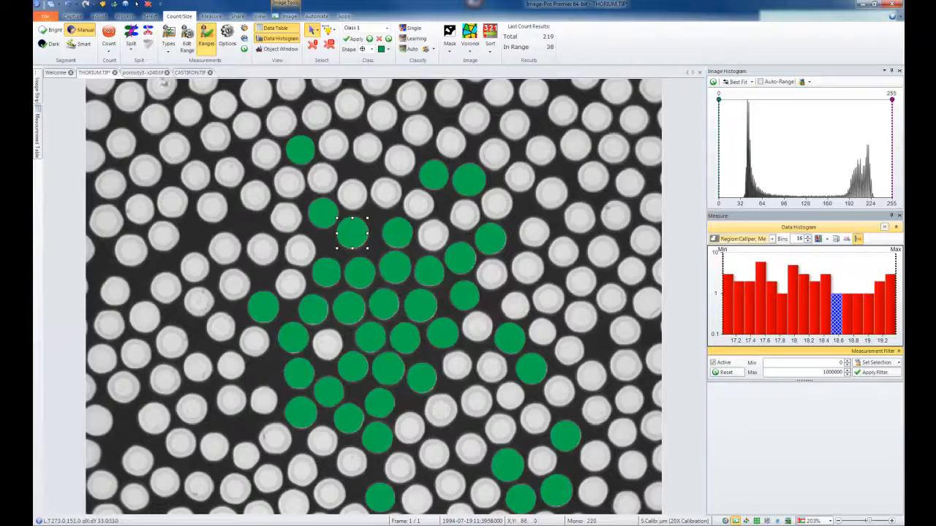
Switch to the porosity3- x240.tif image
{"action": "left_click", "coordinate": [154, 73]}
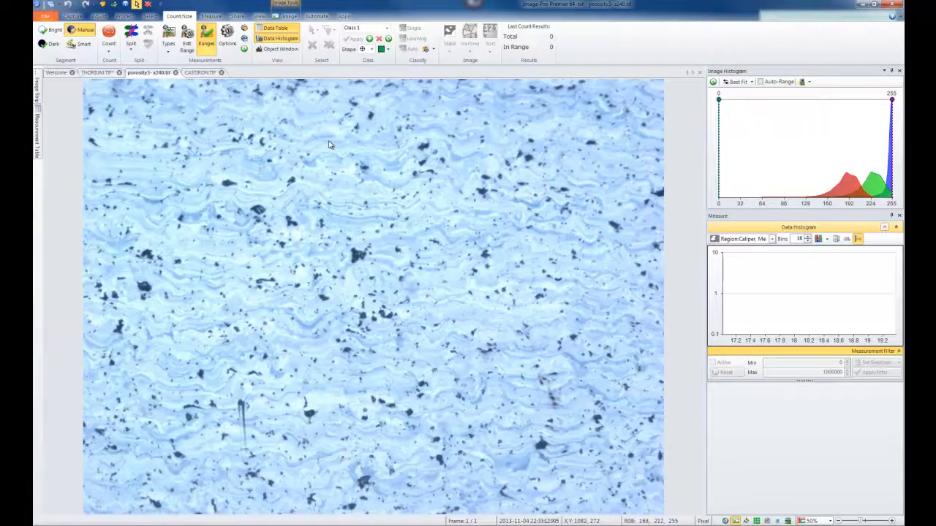
Threshold the dark pores manually with a luminance range of 0 to 132 and set the class colour to red
{"action": "left_click", "coordinate": [85, 31]}
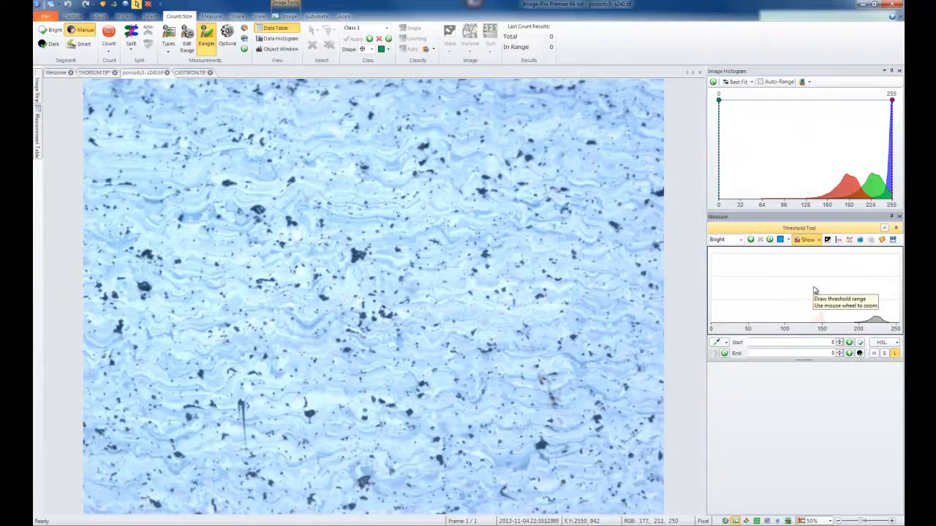
{"action": "left_click_drag", "start_coordinate": [833, 286], "coordinate": [888, 283]}
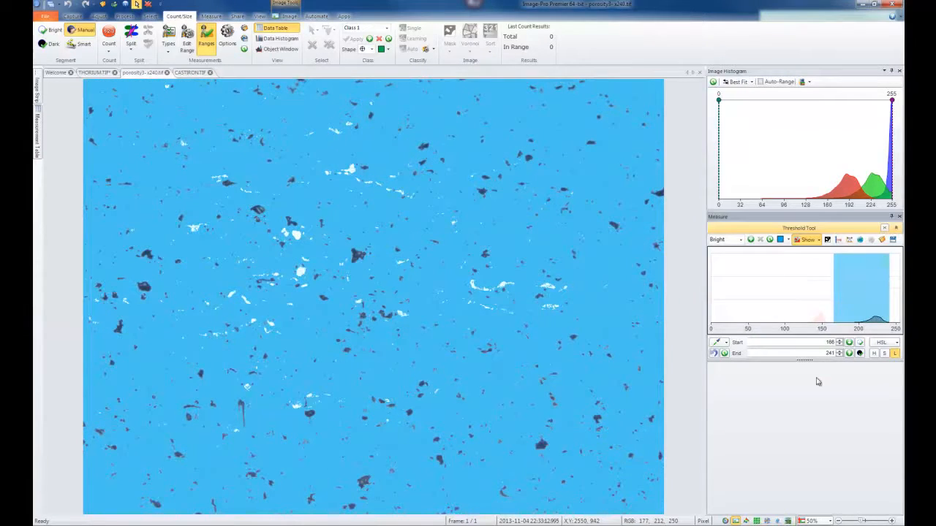
{"action": "left_click_drag", "start_coordinate": [844, 288], "coordinate": [809, 281]}
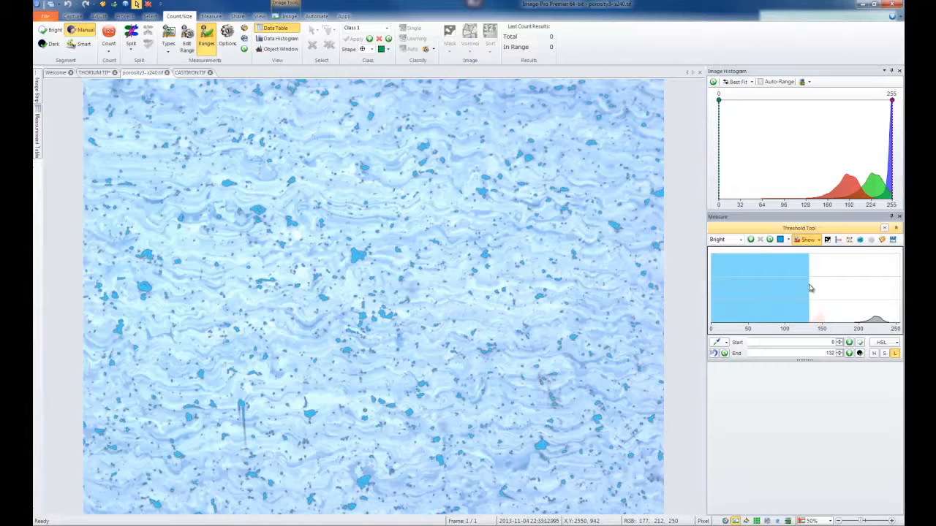
{"action": "left_click", "coordinate": [788, 240]}
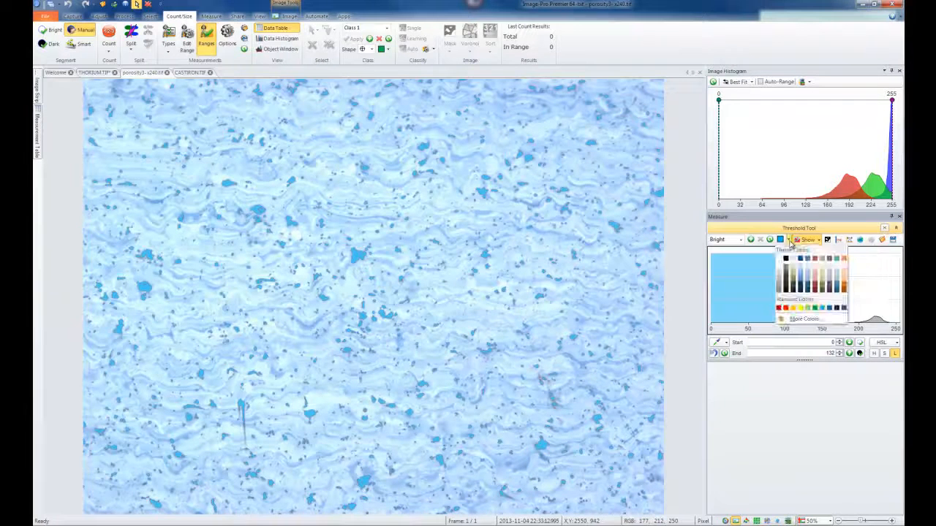
{"action": "left_click", "coordinate": [784, 307]}
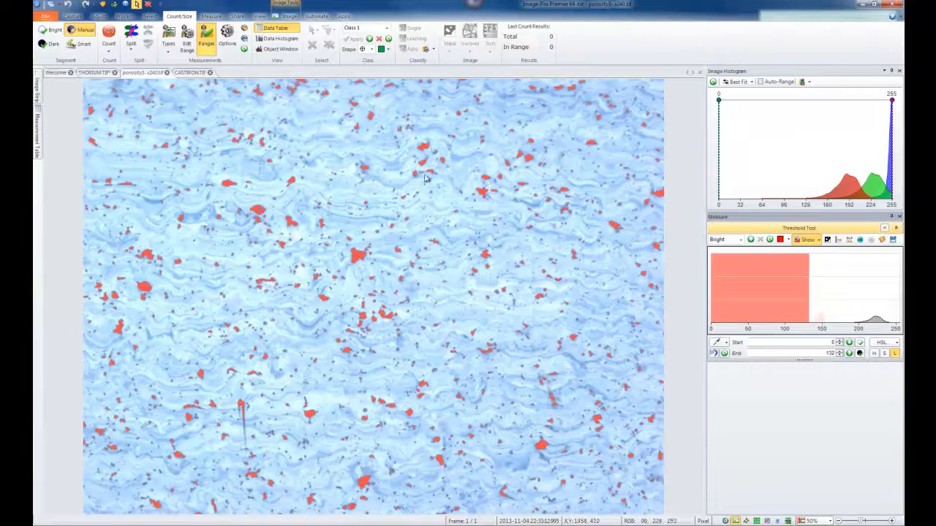
Count the thresholded pores, turn off the measurement range filters, and count the pores again
{"action": "left_click", "coordinate": [108, 31]}
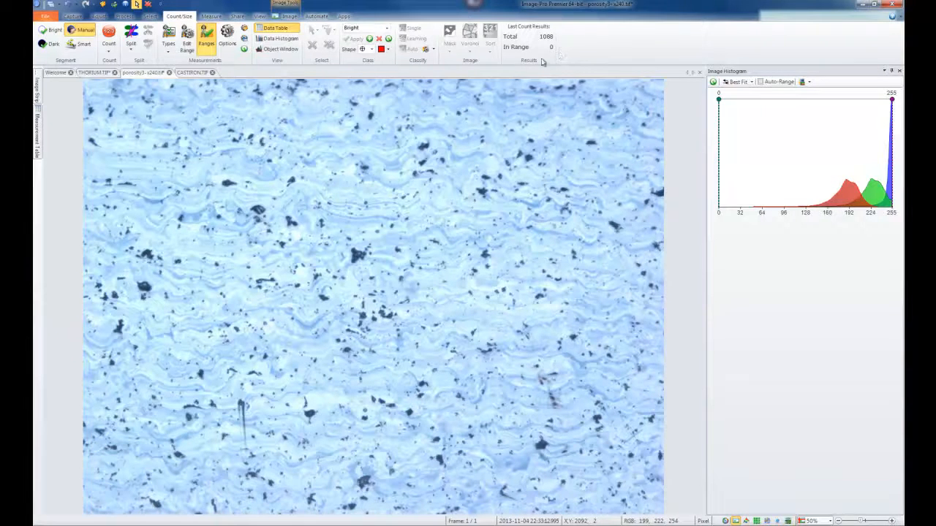
{"action": "left_click", "coordinate": [207, 38]}
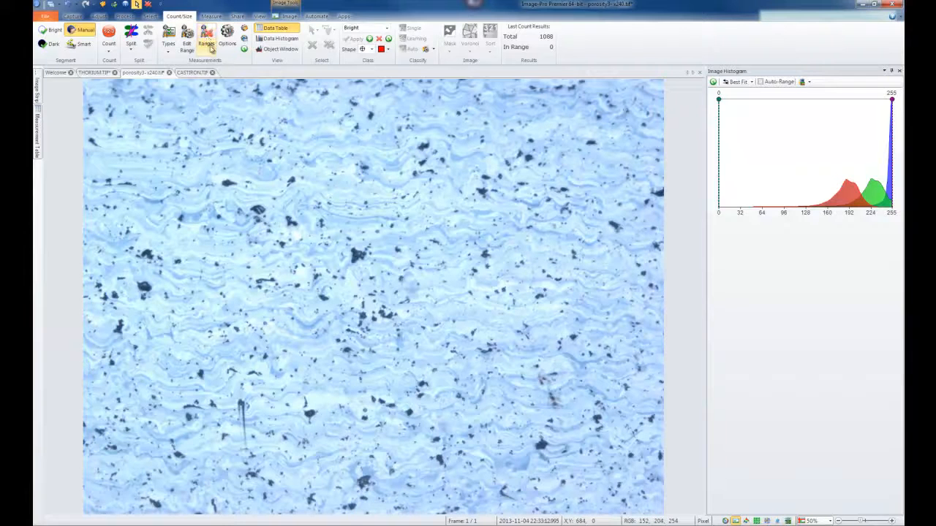
{"action": "left_click", "coordinate": [107, 33]}
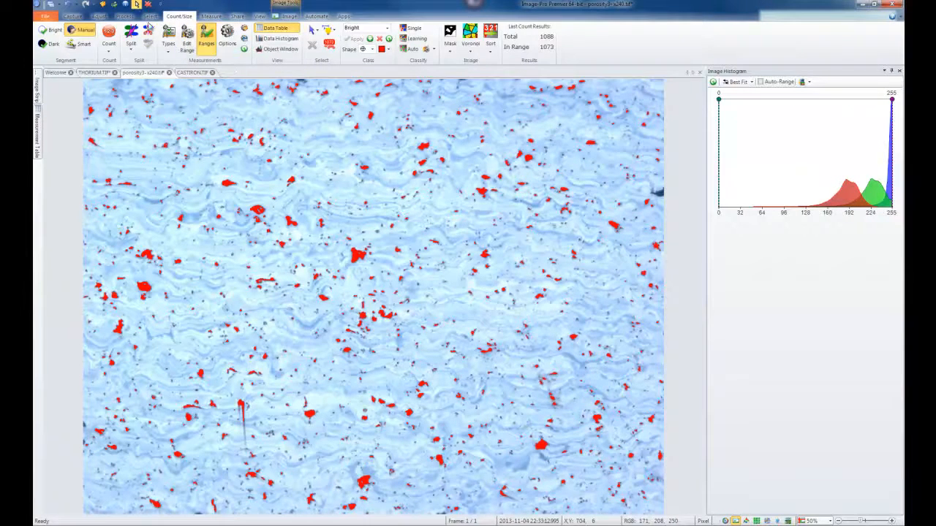
Draw a rectangular region of interest over the central-left part of the porosity image and count only the pores inside it
{"action": "left_click", "coordinate": [150, 17]}
{"action": "left_click", "coordinate": [109, 30]}
{"action": "left_click_drag", "start_coordinate": [212, 142], "coordinate": [464, 370]}
{"action": "left_click", "coordinate": [179, 16]}
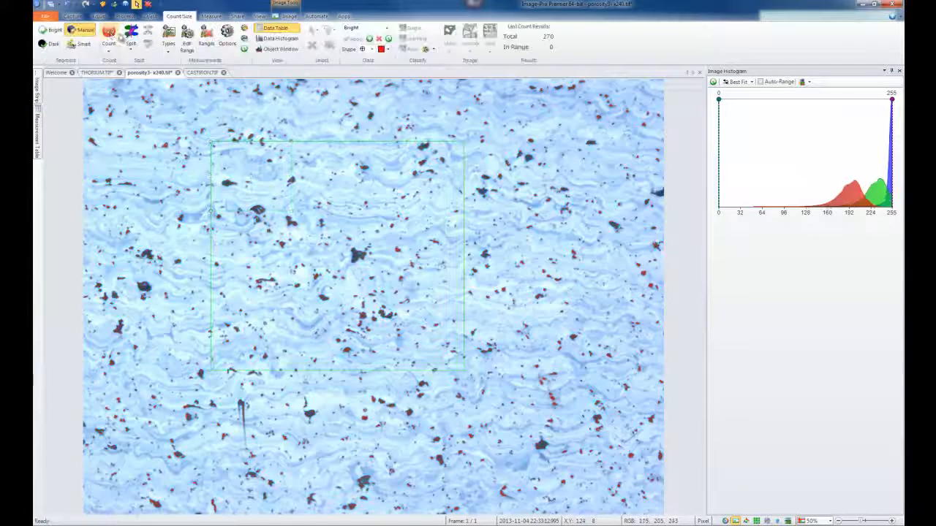
{"action": "left_click", "coordinate": [108, 32]}
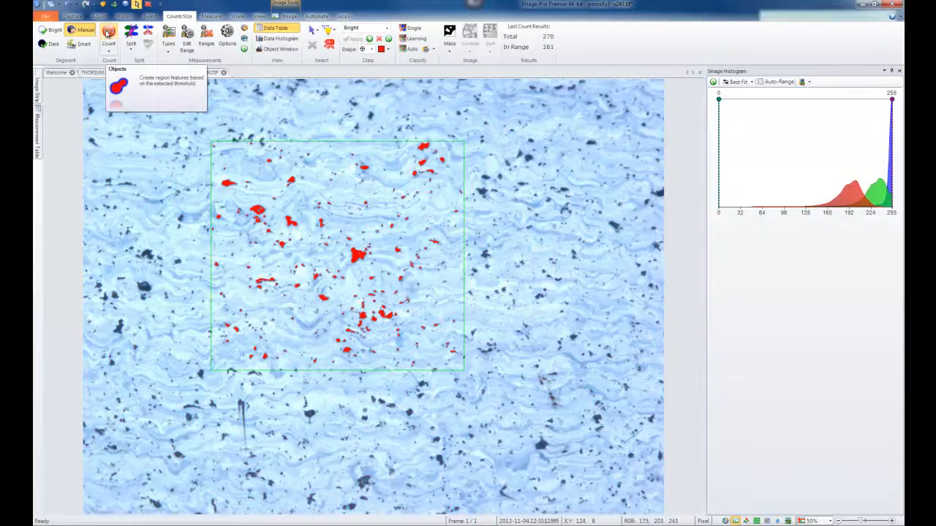
Switch to CASTIRON.TIF, threshold its darkest phase manually from 0 to 68, and name the class Dark
{"action": "left_click", "coordinate": [211, 74]}
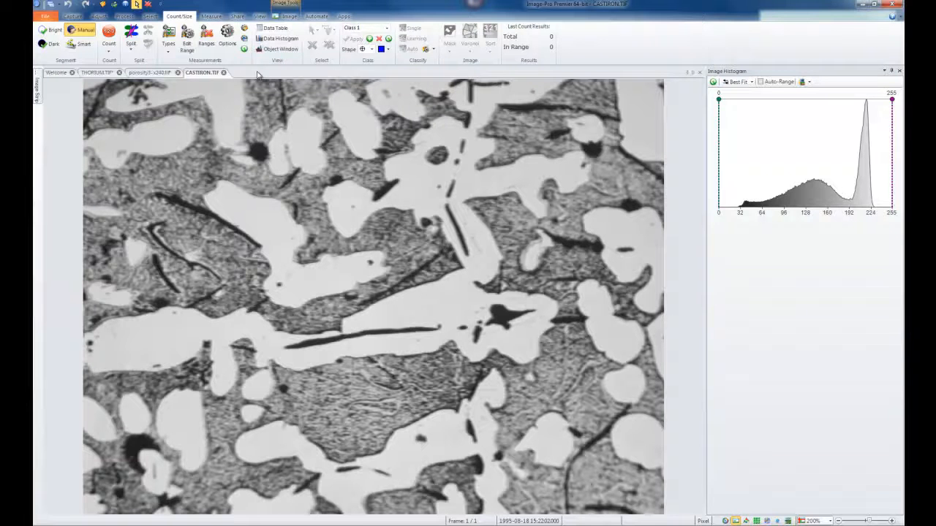
{"action": "left_click", "coordinate": [85, 31]}
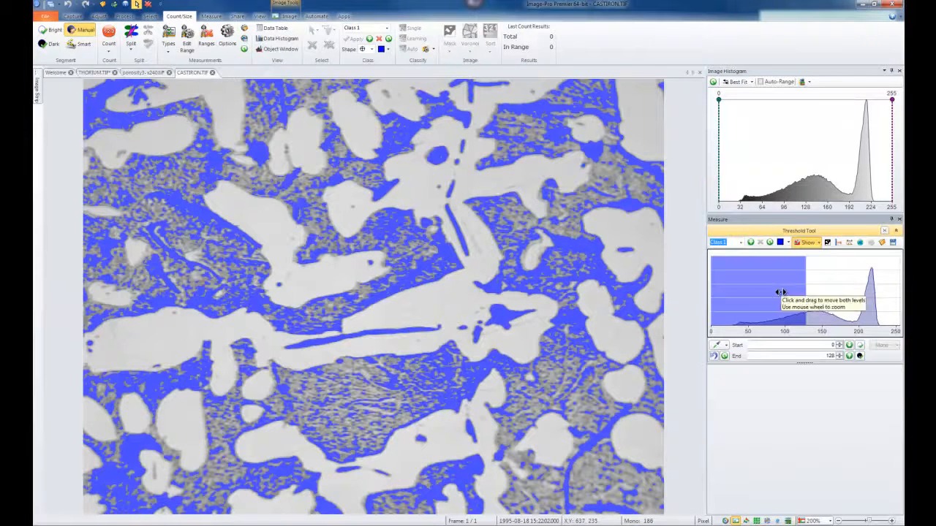
{"action": "left_click_drag", "start_coordinate": [762, 280], "coordinate": [761, 279]}
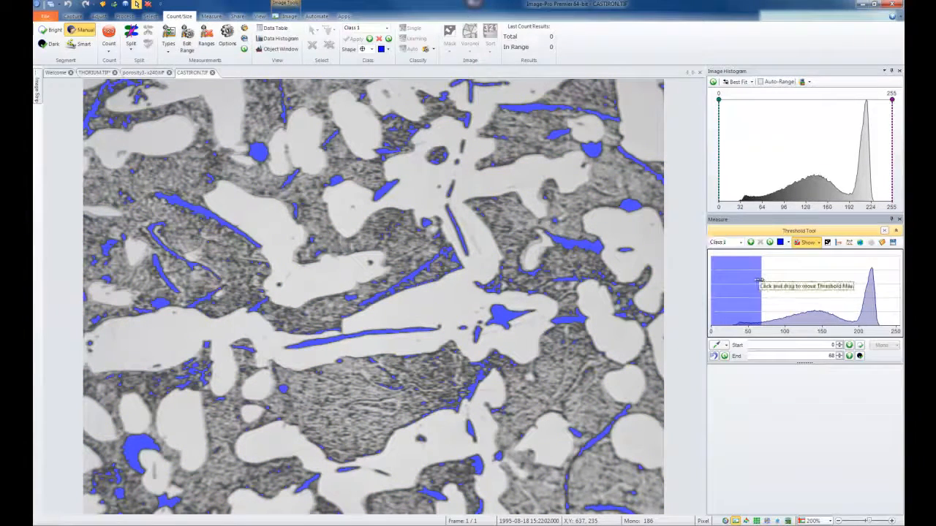
{"action": "type", "text": "D"}
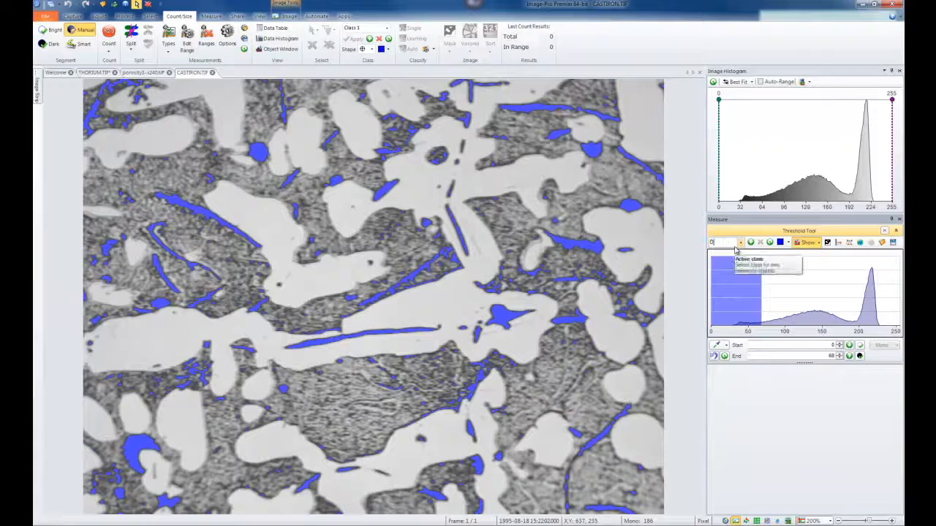
{"action": "left_click", "coordinate": [741, 244]}
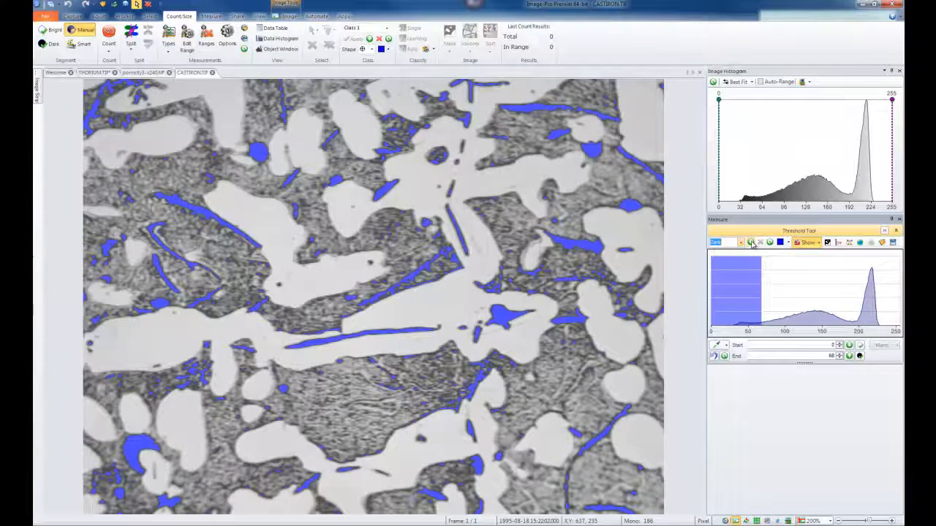
Add a second threshold class covering intensities 68 to 180 and name it Medium
{"action": "left_click", "coordinate": [751, 243]}
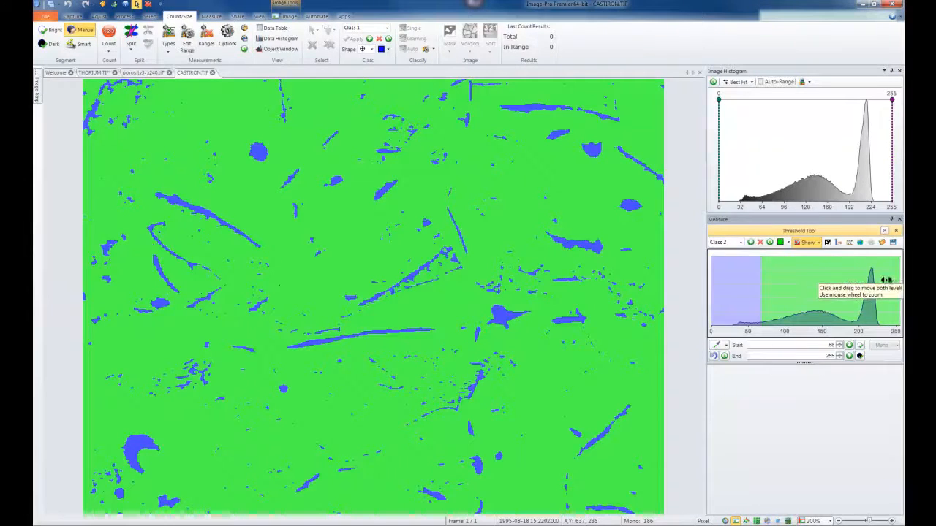
{"action": "left_click_drag", "start_coordinate": [899, 281], "coordinate": [843, 274]}
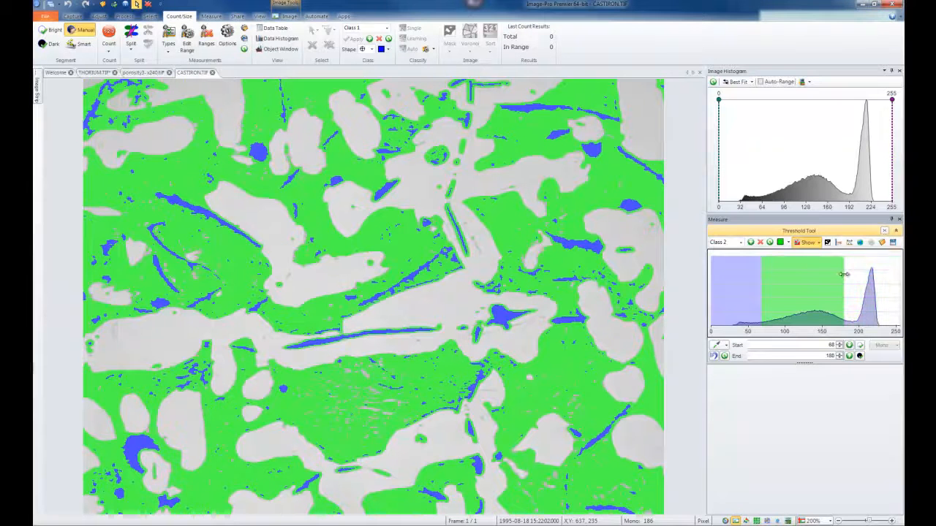
{"action": "double_click", "coordinate": [733, 244]}
{"action": "type", "text": "Medi"}
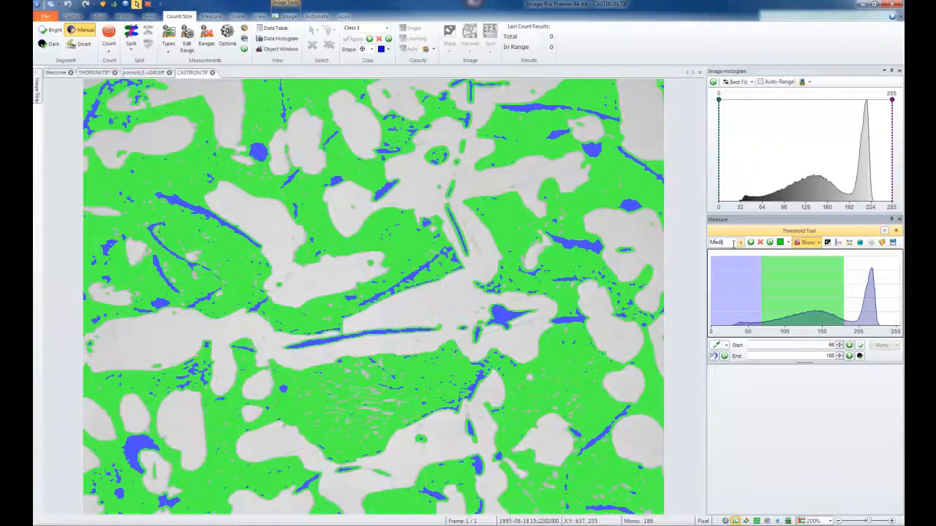
{"action": "type", "text": "um"}
Add a third threshold class covering intensities 180 to 255, name it Bright, and show the list of classes
{"action": "left_click", "coordinate": [751, 243]}
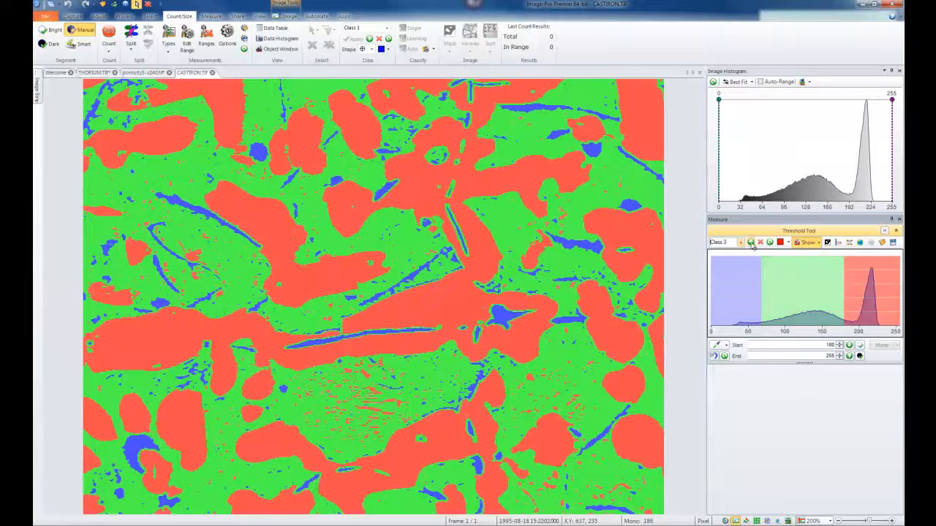
{"action": "left_click", "coordinate": [731, 244]}
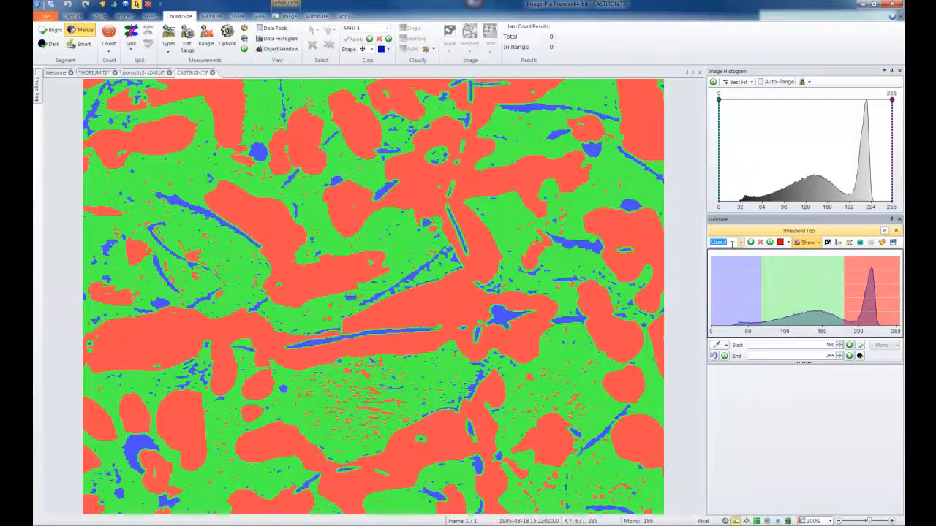
{"action": "type", "text": "Bright"}
{"action": "left_click", "coordinate": [739, 243]}
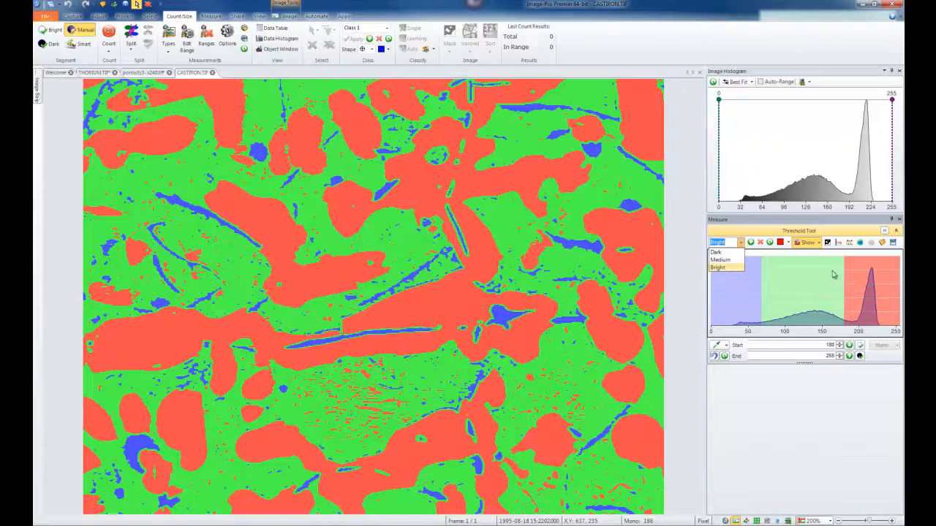
Review the class display options, make Medium the active class, and examine the eyedropper's sampling sizes
{"action": "left_click", "coordinate": [821, 246]}
{"action": "left_click", "coordinate": [819, 243]}
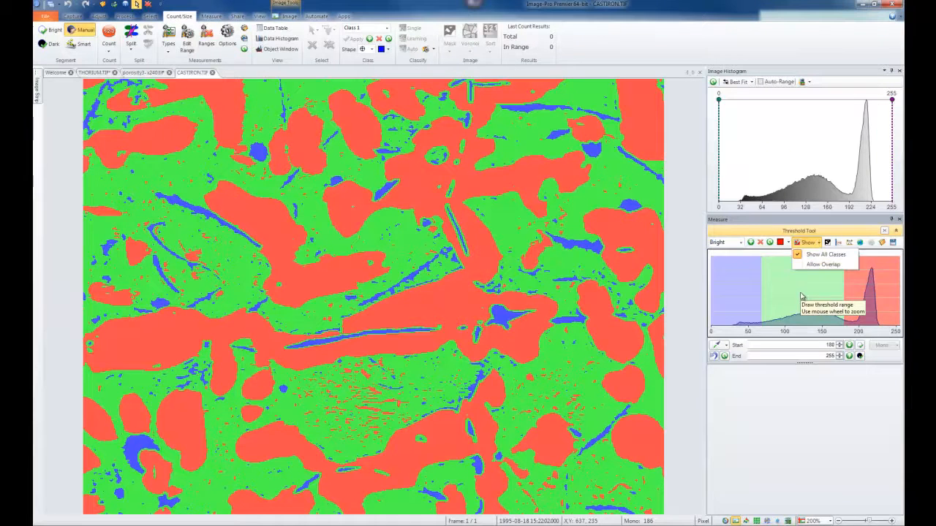
{"action": "left_click", "coordinate": [802, 296]}
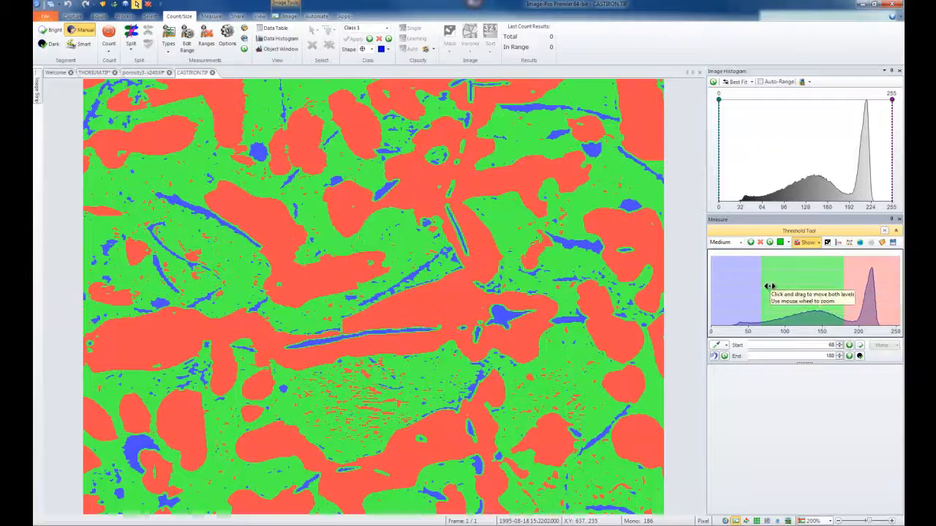
{"action": "left_click", "coordinate": [725, 346]}
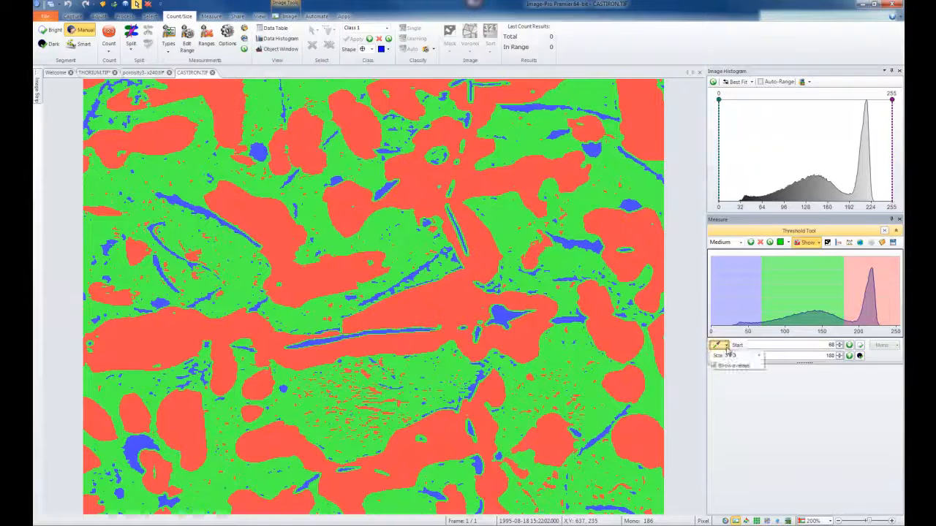
{"action": "left_click", "coordinate": [760, 356]}
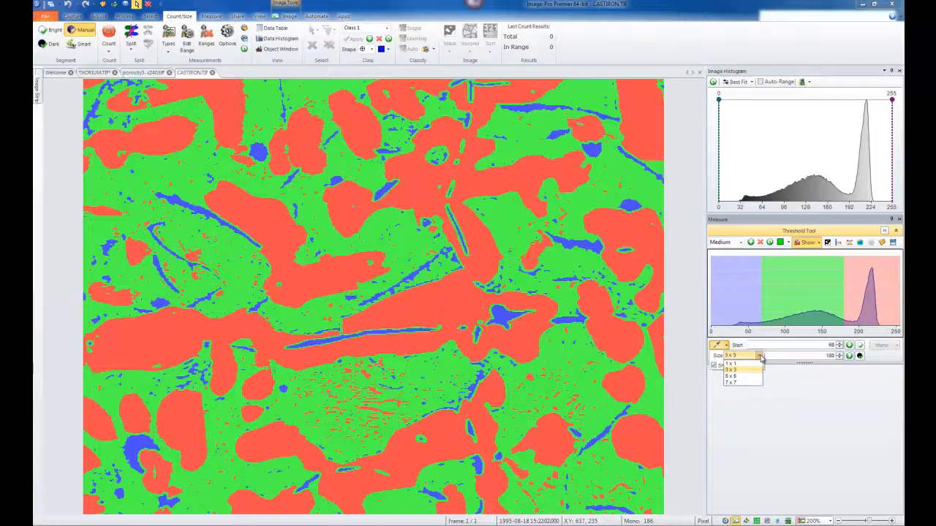
{"action": "left_click", "coordinate": [720, 347]}
{"action": "left_click", "coordinate": [716, 346]}
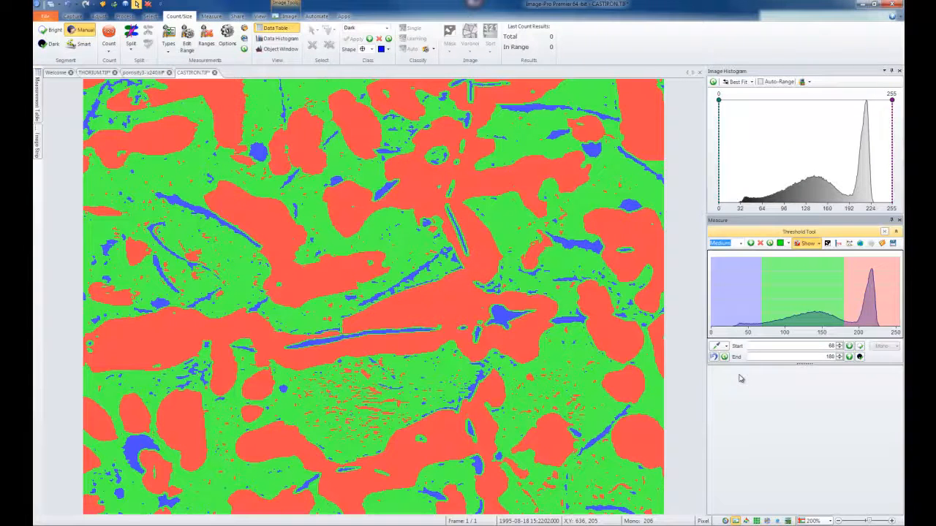
Set Clean Borders to None in the segmentation options and close the measurement options
{"action": "left_click", "coordinate": [227, 37]}
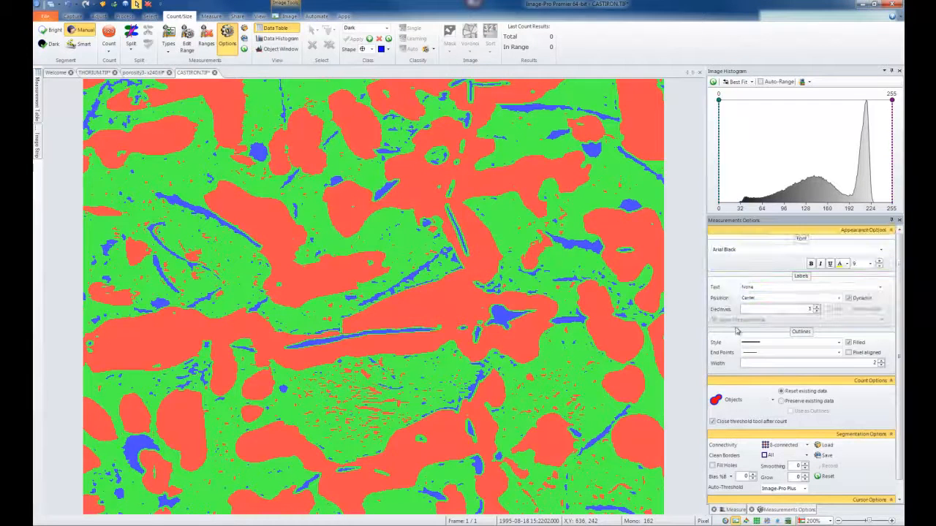
{"action": "left_click", "coordinate": [806, 455]}
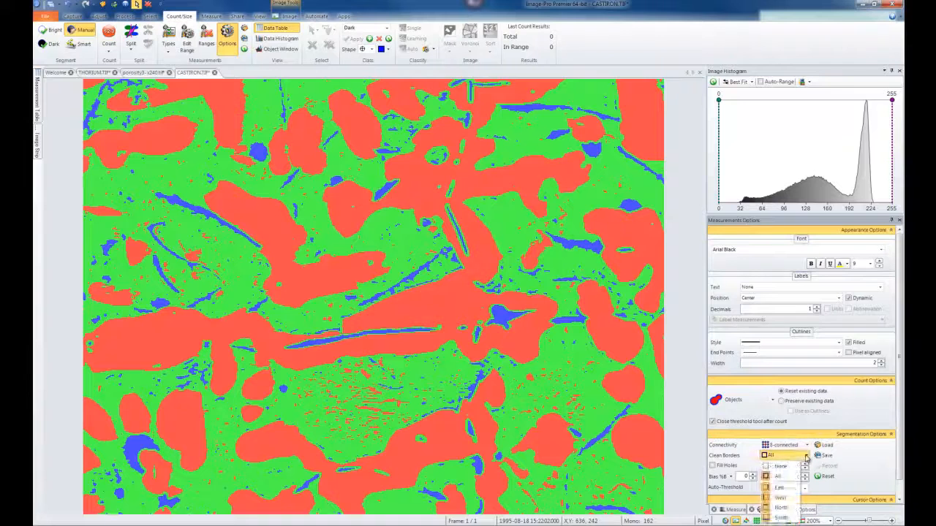
{"action": "left_click", "coordinate": [781, 472]}
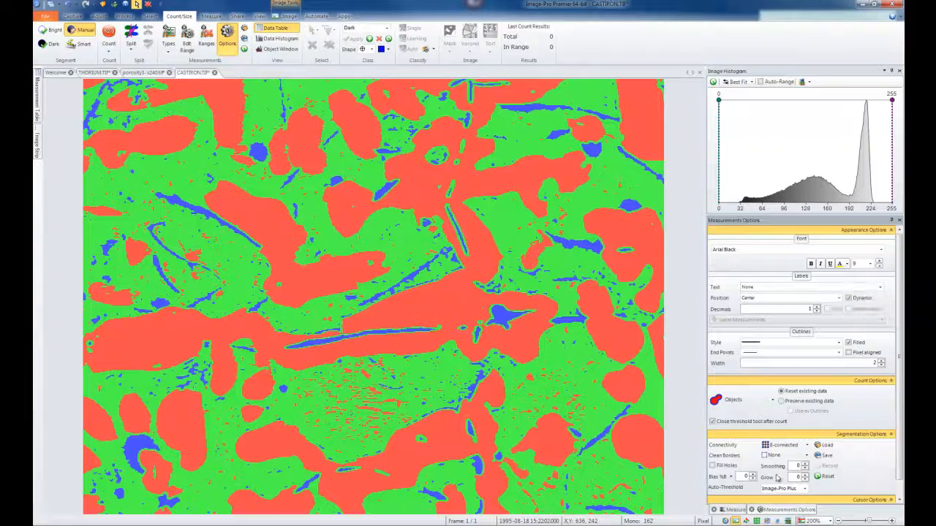
{"action": "left_click", "coordinate": [753, 510]}
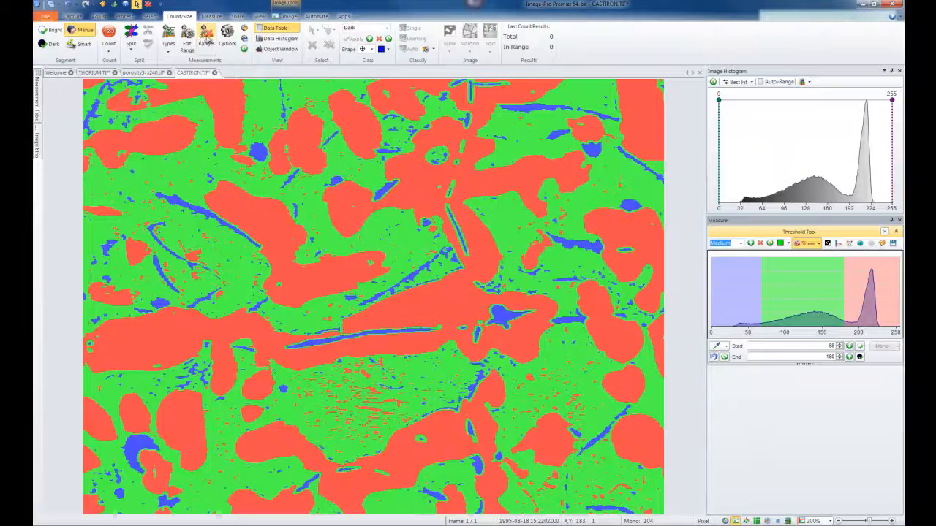
Review the selected measurement types and count the objects of the Dark, Medium and Bright classes
{"action": "left_click", "coordinate": [168, 38]}
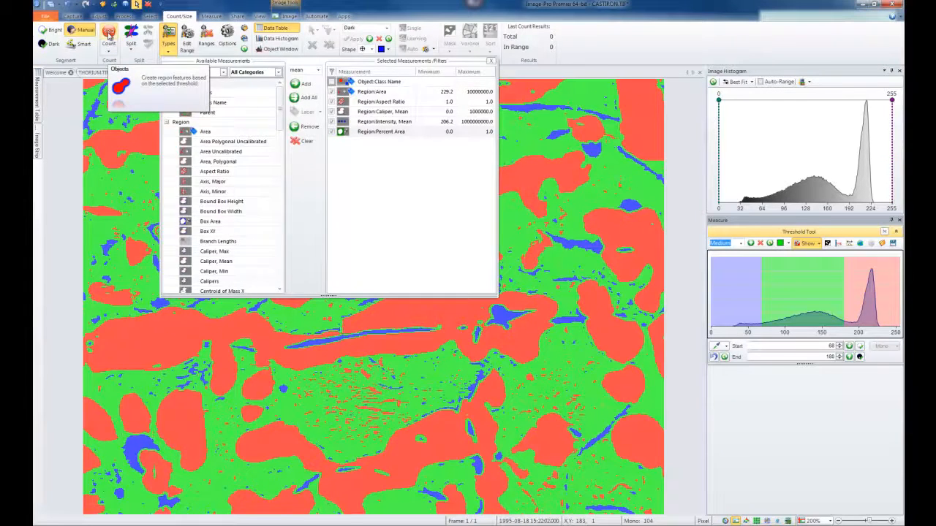
{"action": "left_click", "coordinate": [108, 34]}
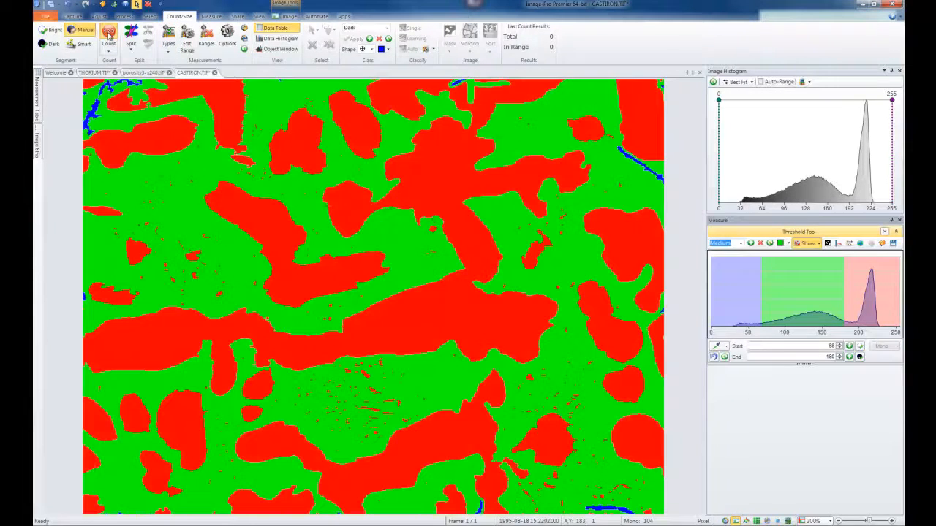
{"action": "left_click", "coordinate": [109, 34]}
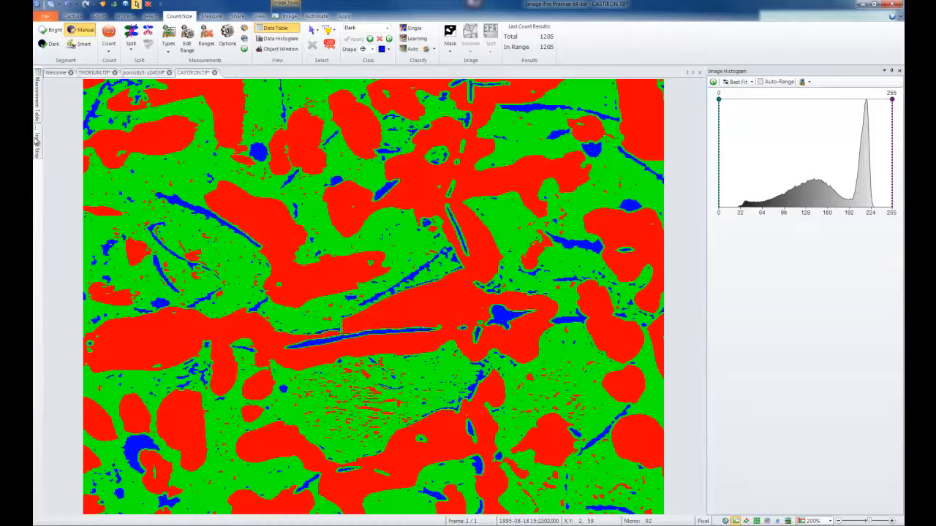
Show the image strip briefly, close it, and bring up the measurement table of the cast iron objects
{"action": "left_click", "coordinate": [36, 142]}
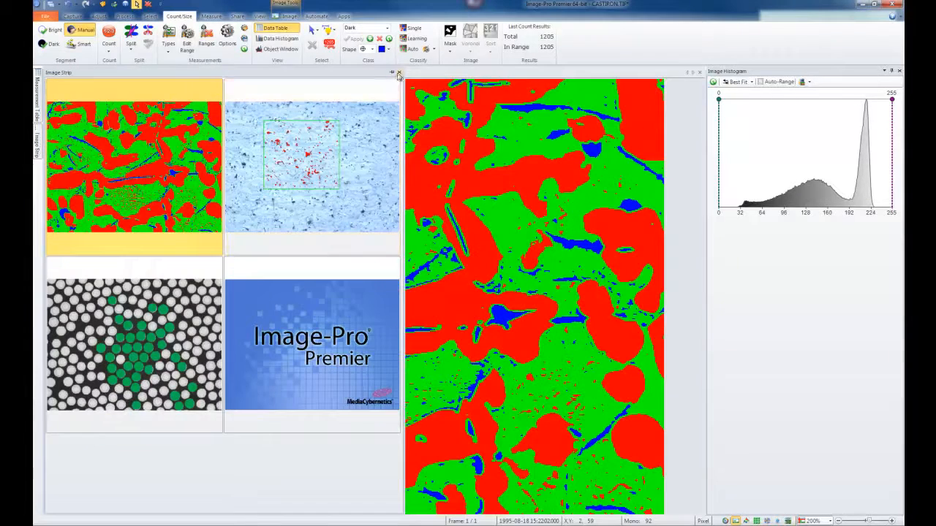
{"action": "left_click", "coordinate": [398, 73]}
{"action": "left_click", "coordinate": [39, 107]}
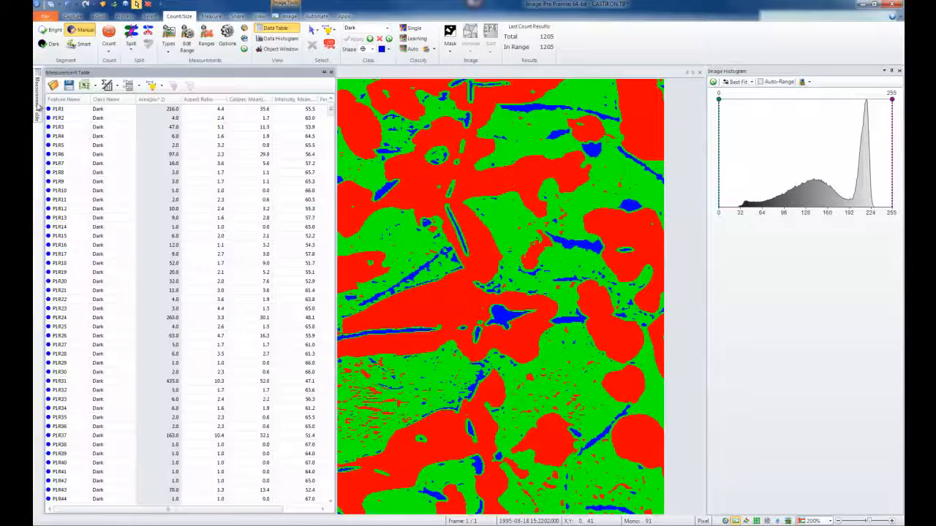
Dock the measurement table, widen it to show the Percent Area column, and look through its rows down to the Bright objects
{"action": "left_click", "coordinate": [324, 71]}
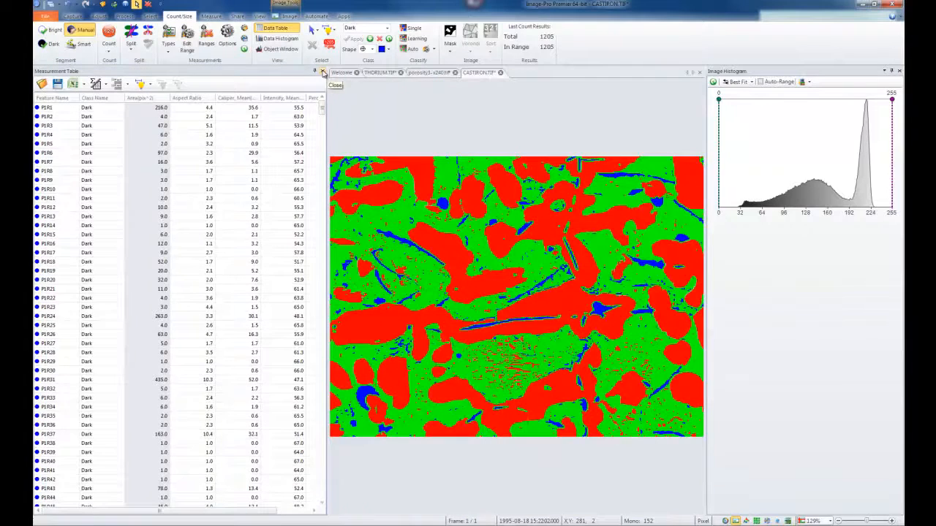
{"action": "left_click_drag", "start_coordinate": [329, 94], "coordinate": [411, 94]}
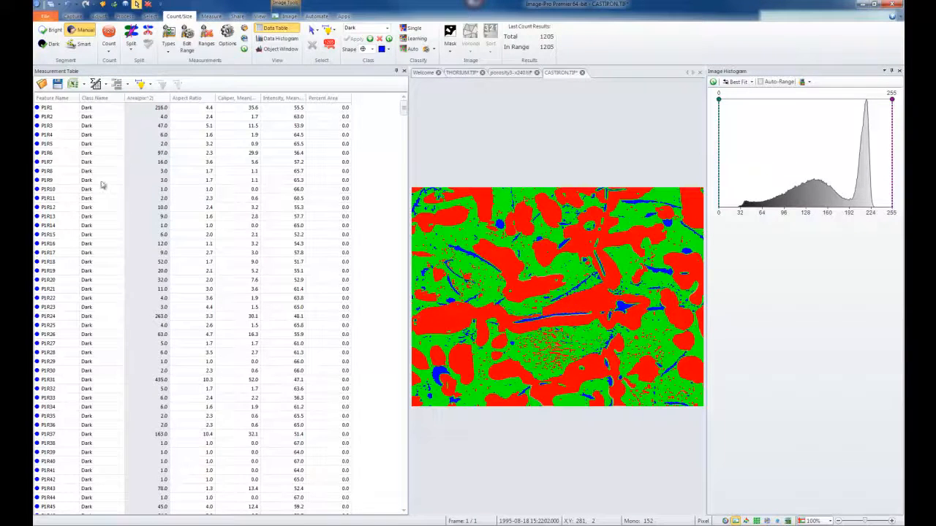
{"action": "left_click_drag", "start_coordinate": [402, 110], "coordinate": [403, 210]}
{"action": "left_click_drag", "start_coordinate": [404, 239], "coordinate": [403, 298]}
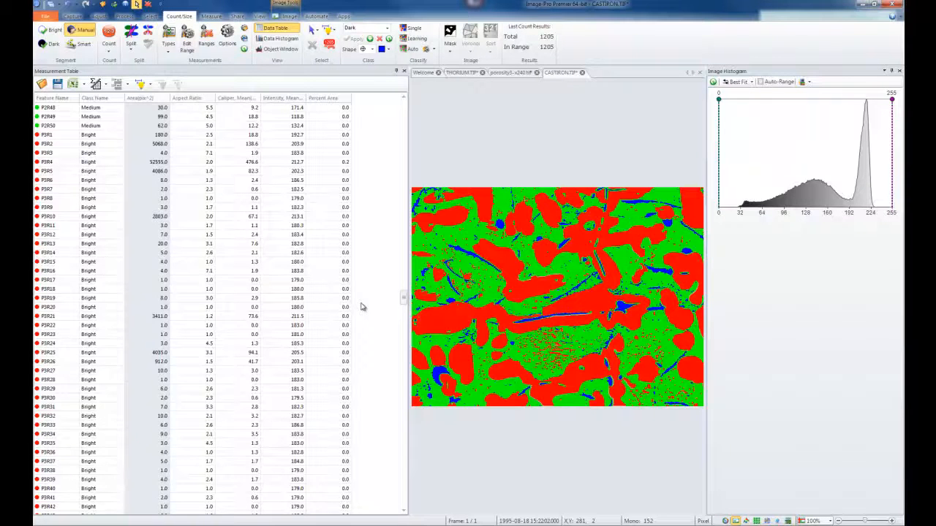
Group the measurement table by class name and inspect the individual objects in the Bright, Dark and Medium groups
{"action": "left_click", "coordinate": [118, 84]}
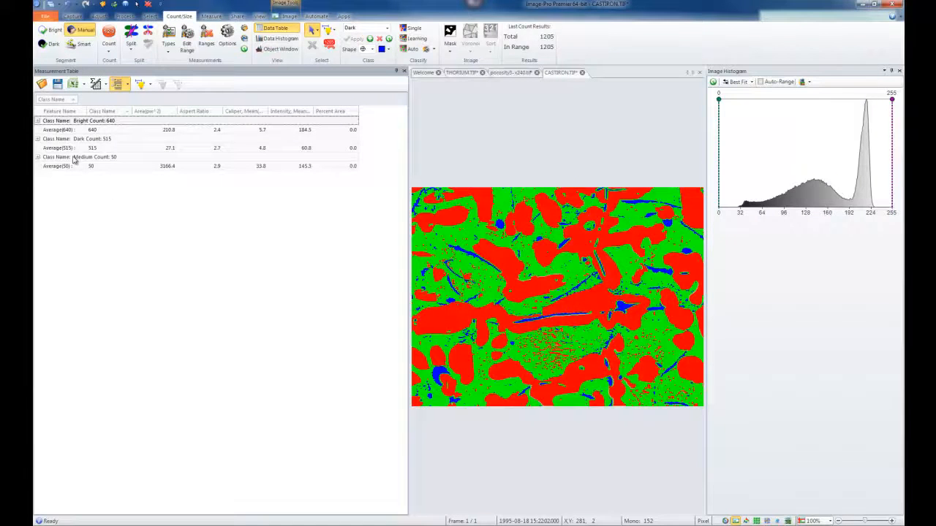
{"action": "left_click", "coordinate": [38, 120]}
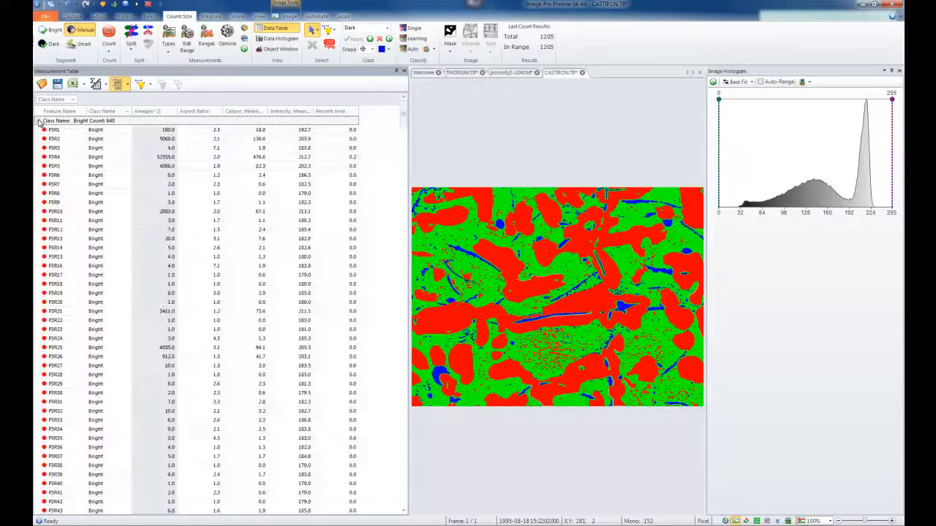
{"action": "left_click", "coordinate": [37, 121]}
{"action": "left_click", "coordinate": [37, 139]}
{"action": "left_click", "coordinate": [38, 139]}
{"action": "left_click", "coordinate": [38, 157]}
{"action": "left_click", "coordinate": [38, 157]}
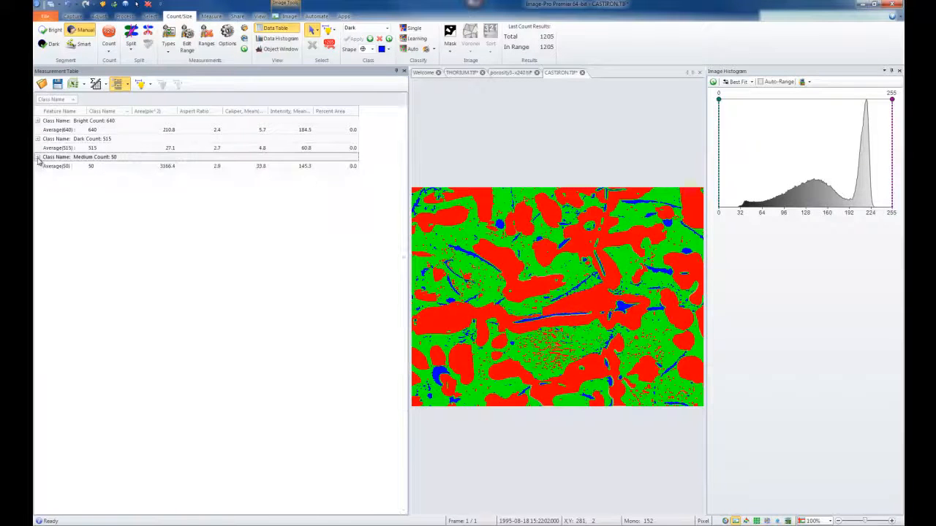
Review the available totals statistics for the grouped table and keep Average
{"action": "left_click", "coordinate": [127, 85]}
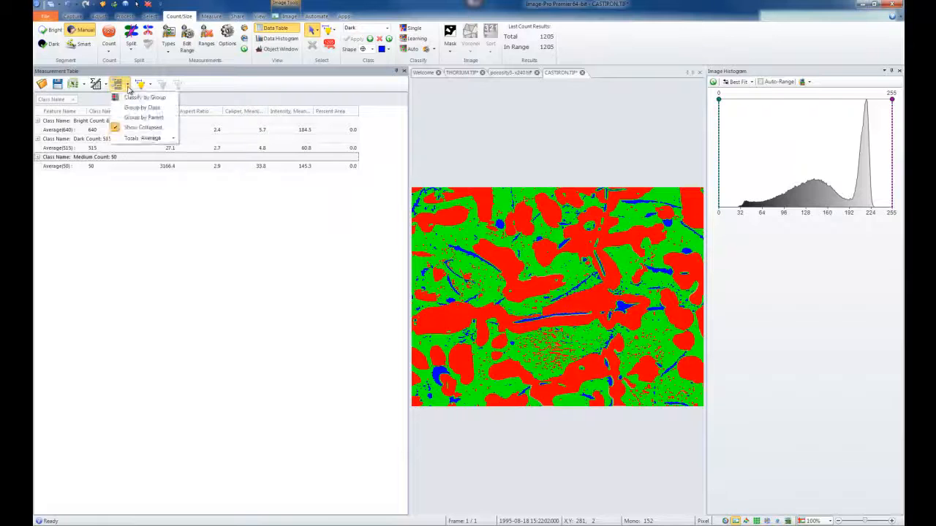
{"action": "left_click", "coordinate": [173, 139]}
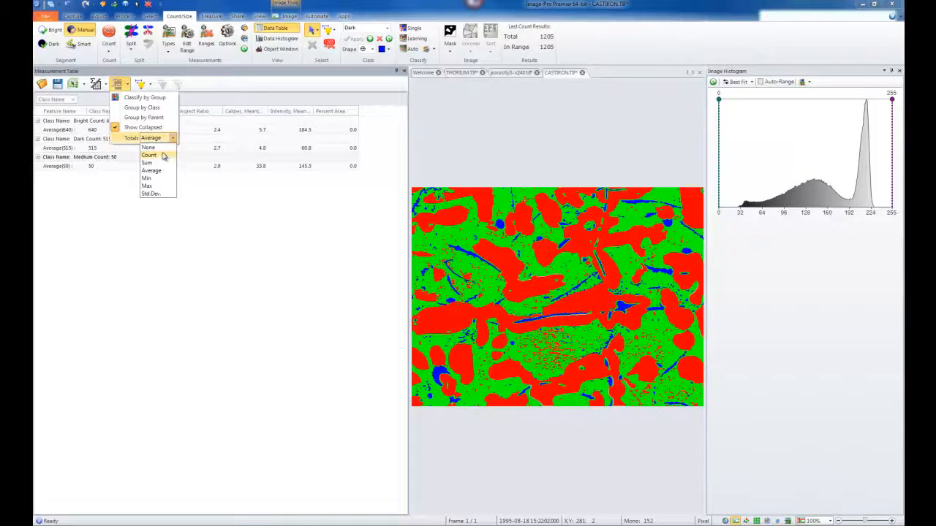
{"action": "left_click", "coordinate": [150, 170]}
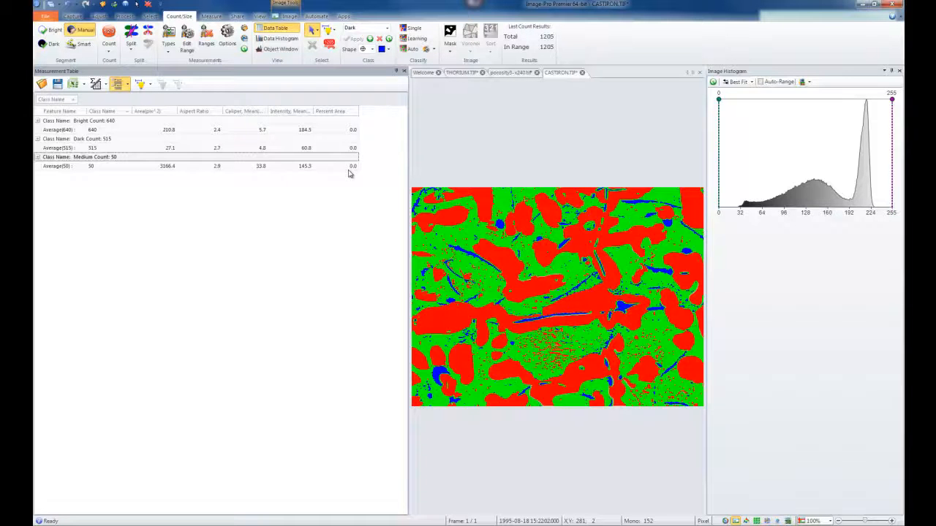
Set the measurement label decimals to 4 in the measurement options and close the options
{"action": "left_click", "coordinate": [226, 37]}
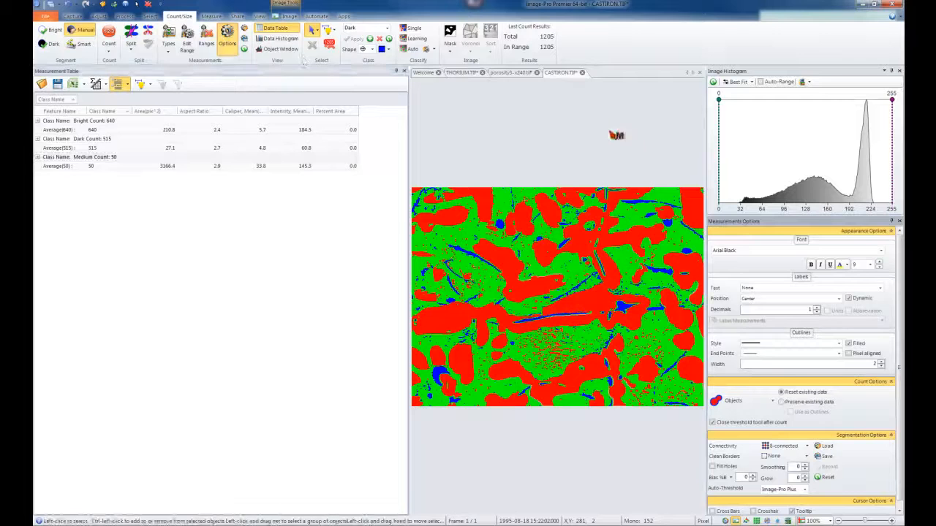
{"action": "left_click", "coordinate": [816, 307]}
{"action": "left_click", "coordinate": [816, 308]}
{"action": "left_click", "coordinate": [817, 307]}
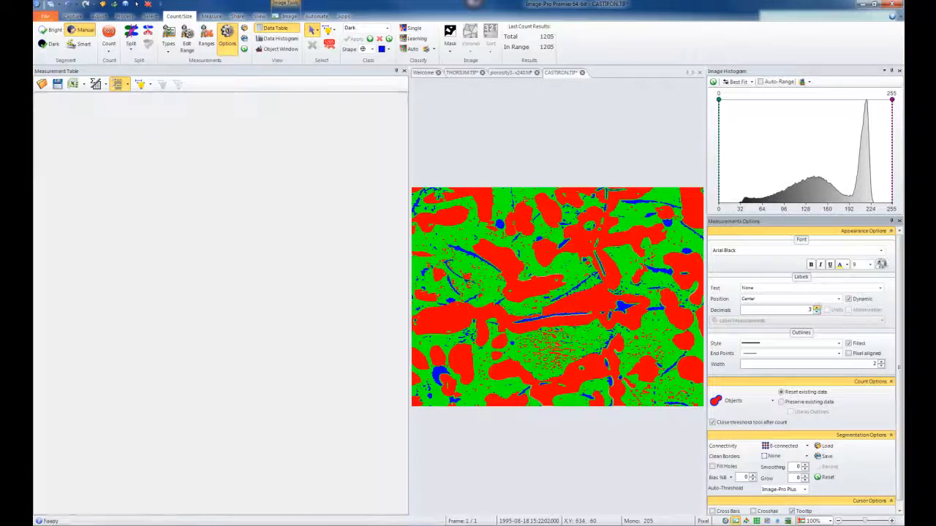
{"action": "left_click", "coordinate": [899, 220]}
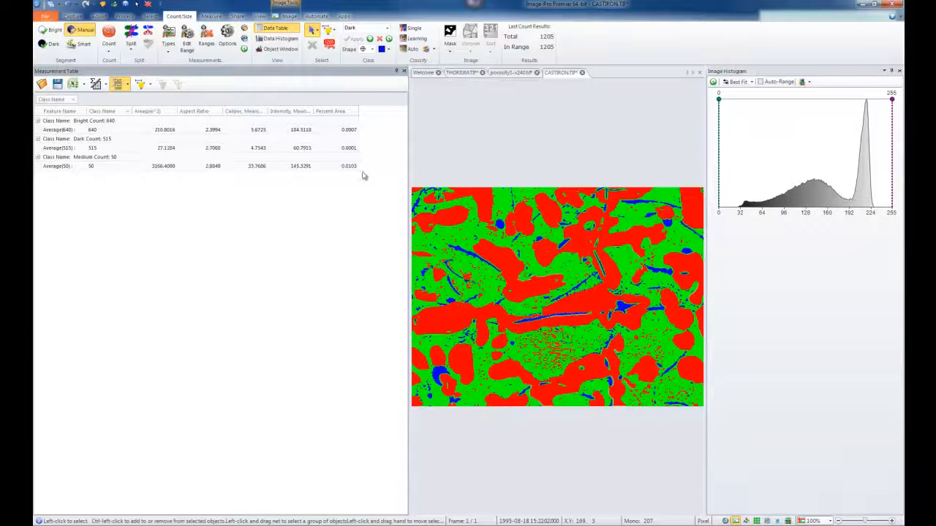
Expand the Medium, Dark and Bright groups in the measurement table to examine their objects' values at the new precision
{"action": "left_click", "coordinate": [37, 158]}
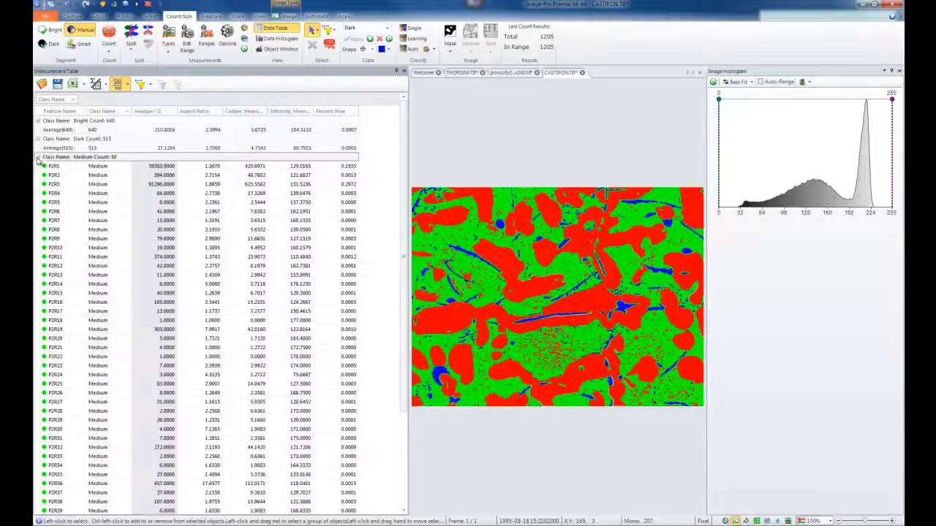
{"action": "left_click", "coordinate": [38, 139]}
{"action": "left_click", "coordinate": [38, 123]}
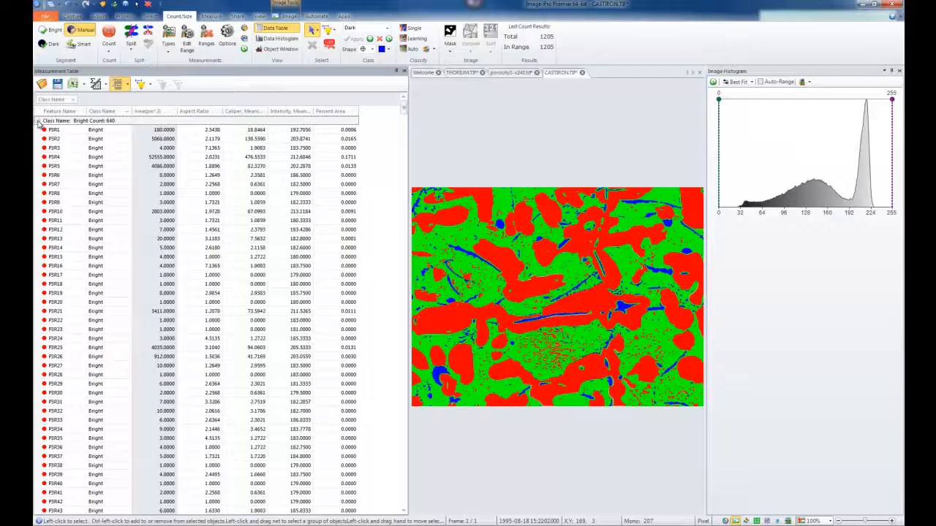